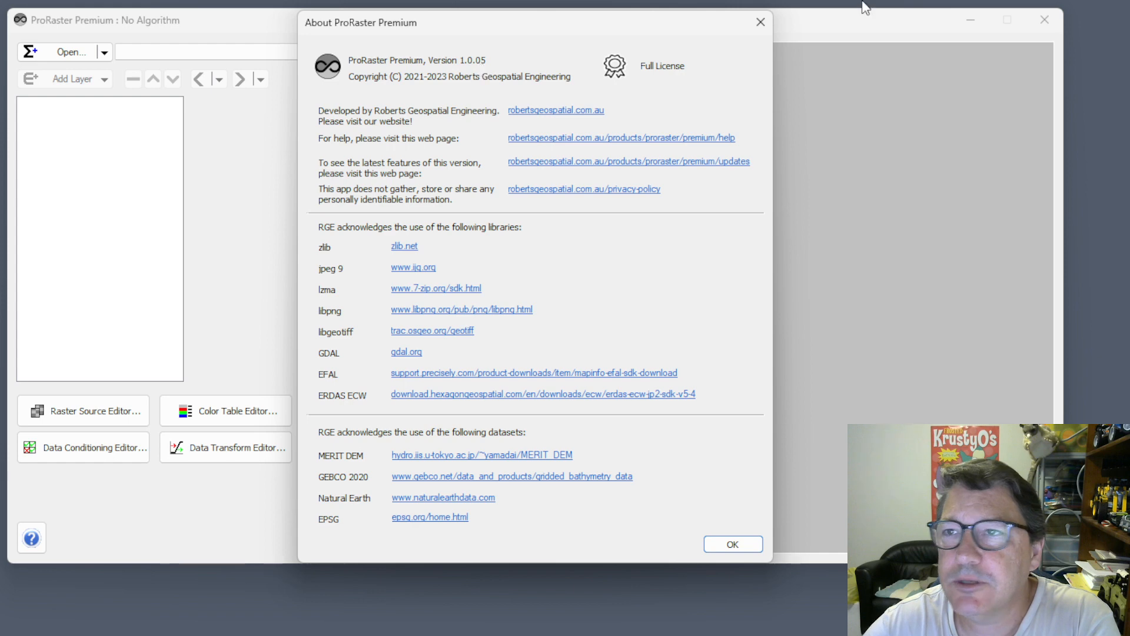
Dismiss the About information and choose the MERIT DEM raster source in the Raster Source Editor
click(761, 23)
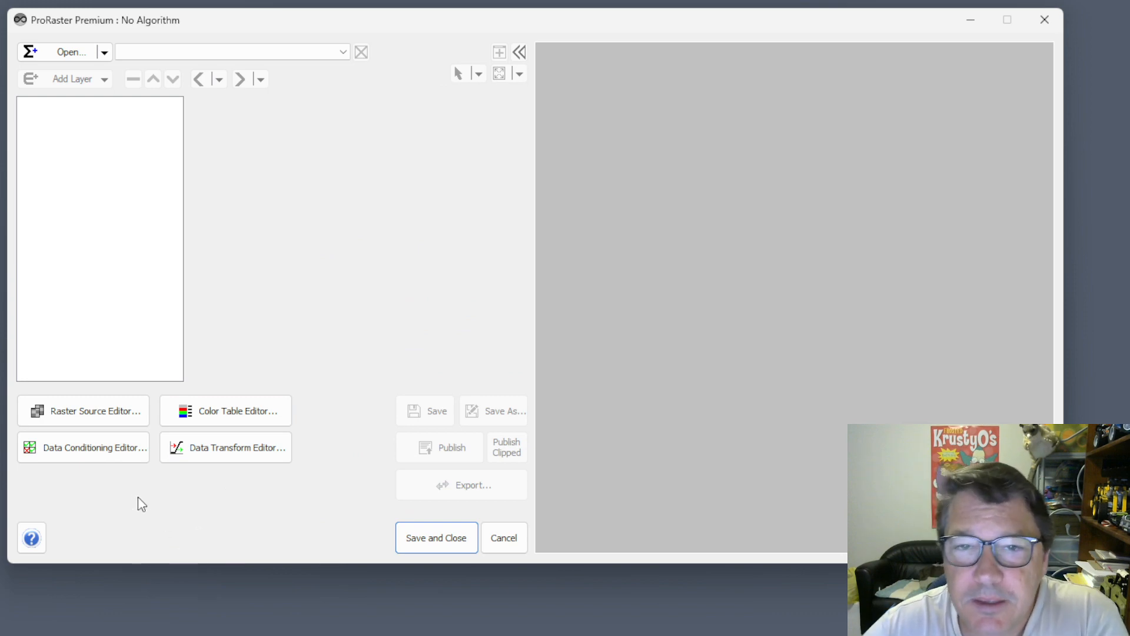
click(92, 412)
click(424, 135)
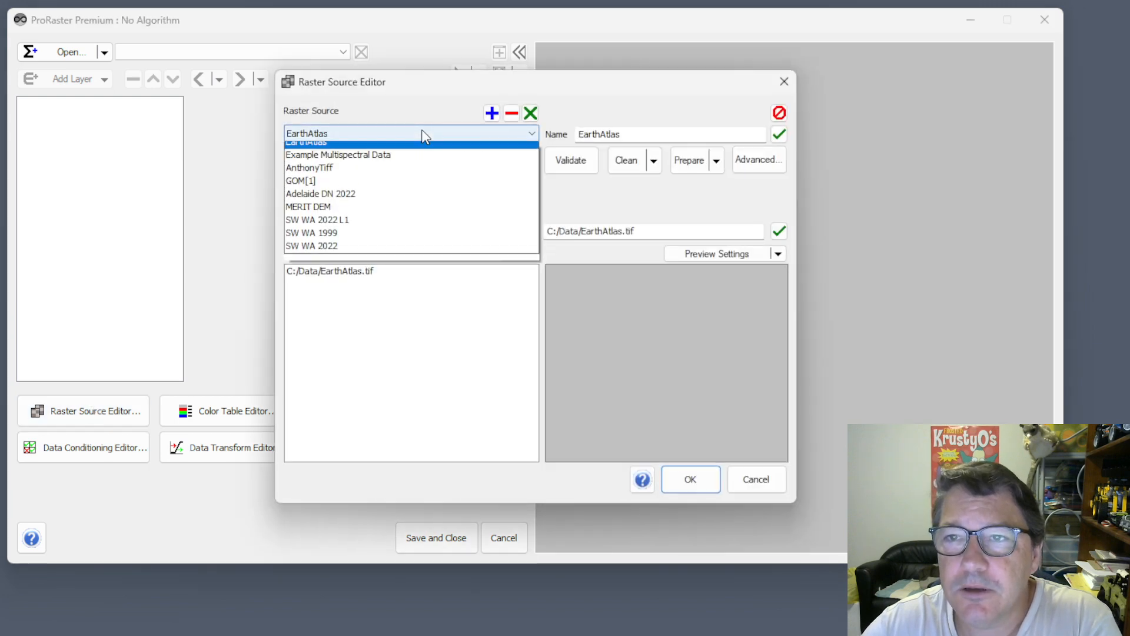
click(373, 207)
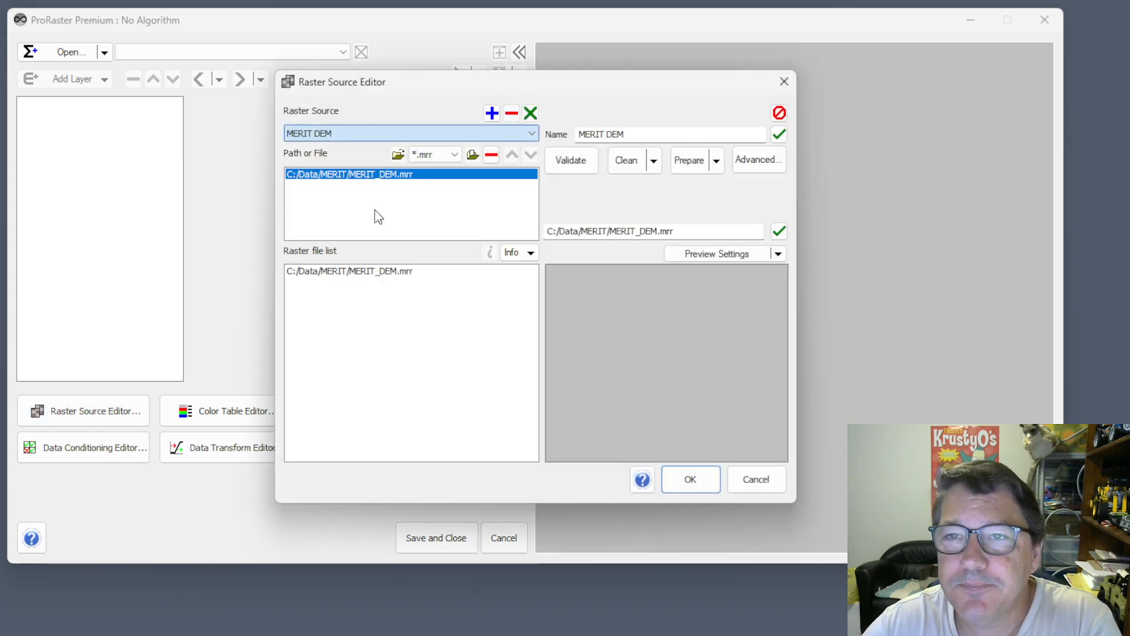
Generate an information report for MERIT_DEM.mrr at the Detailed + Statistics level
click(375, 274)
click(528, 254)
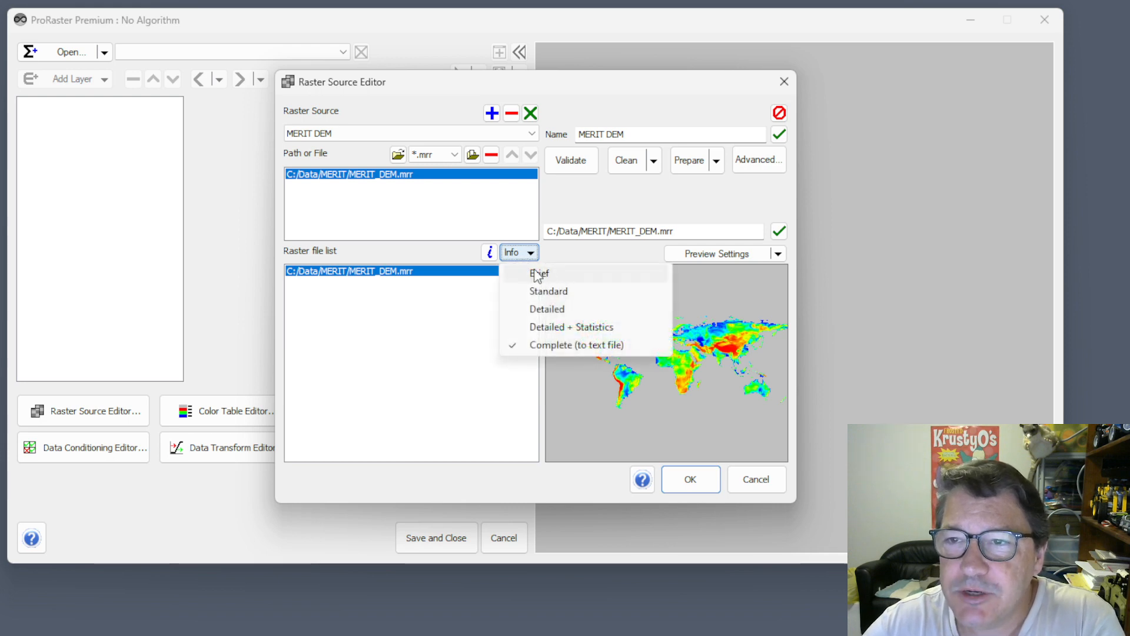
click(552, 325)
click(490, 252)
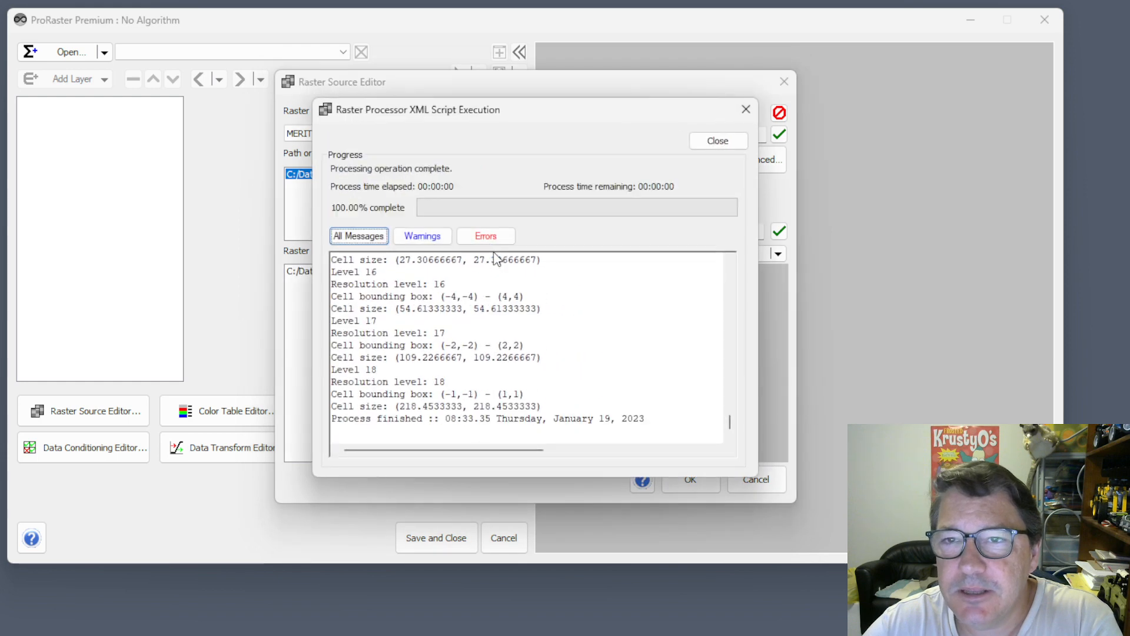
Enlarge the report window, examine the spatial statistics for field 0 band 0, and close the report
drag(512, 108, 440, 50)
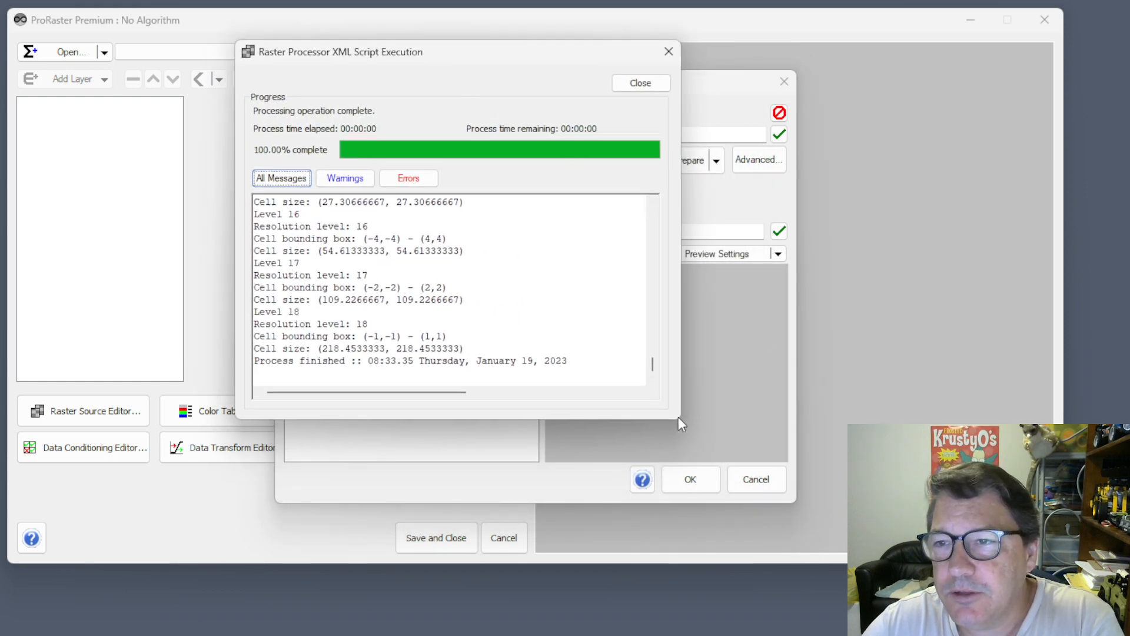
drag(679, 417, 959, 379)
click(365, 271)
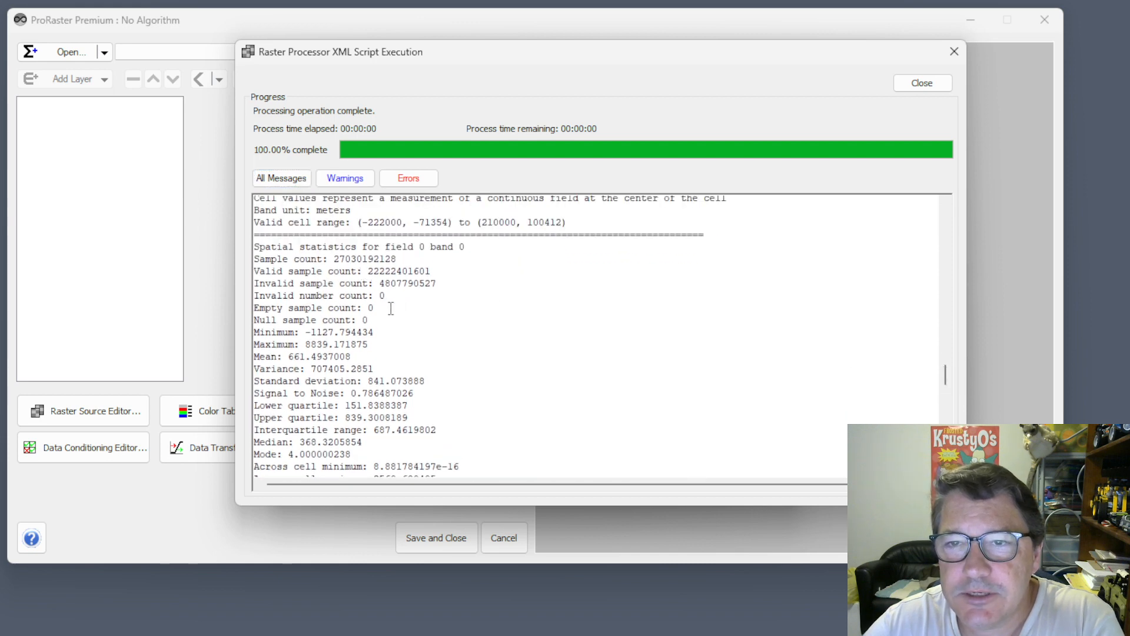
scroll(377, 332, down, 2)
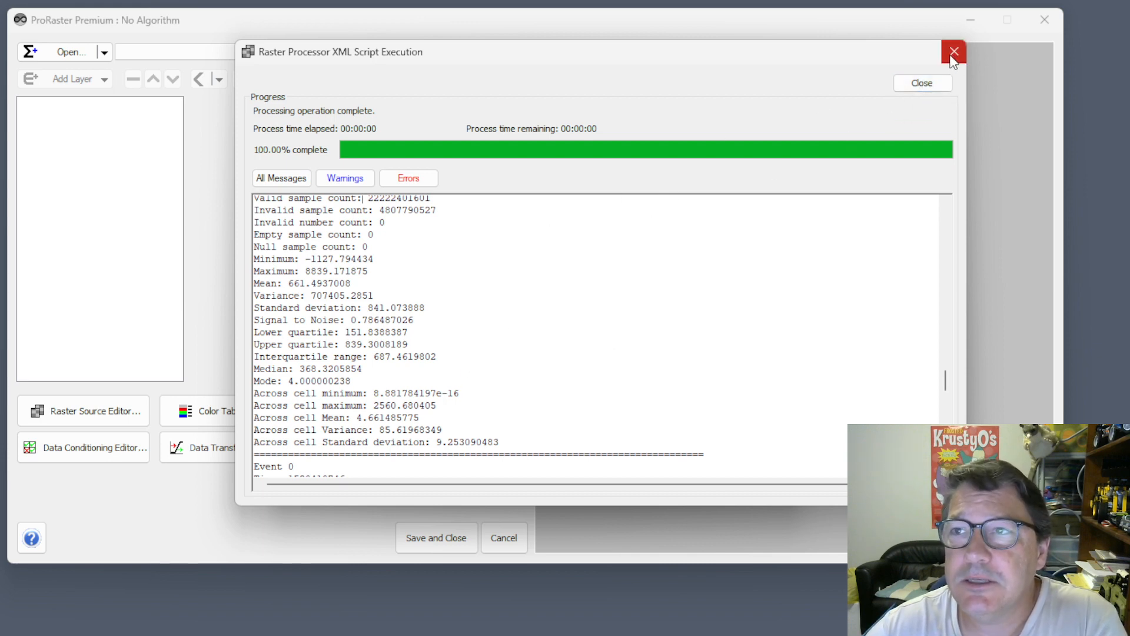
click(923, 83)
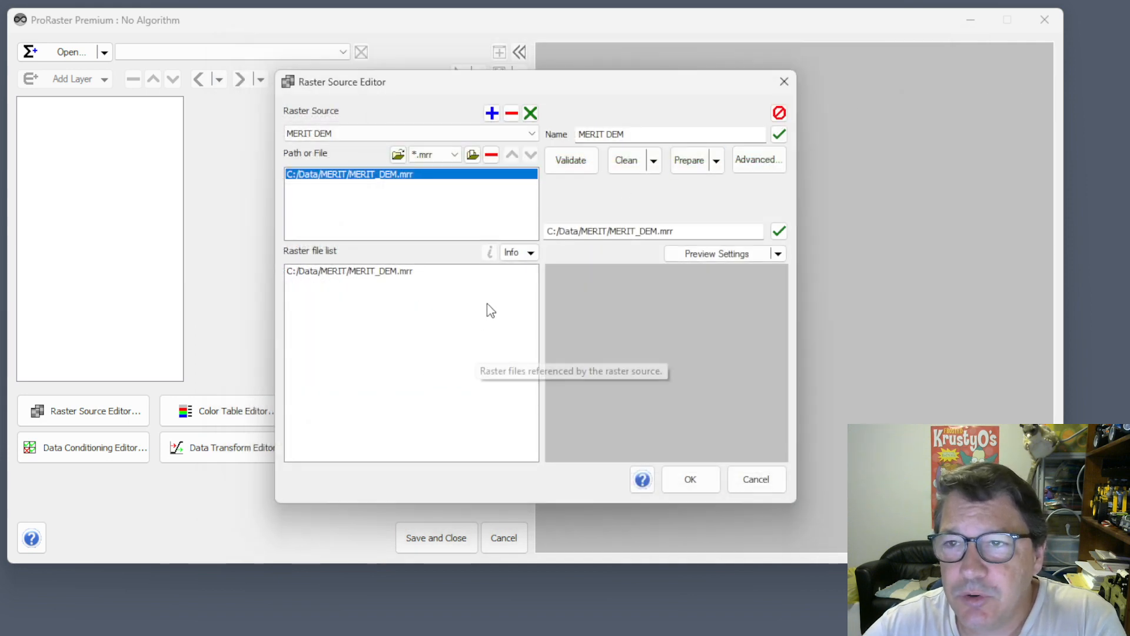
Export a Complete information report for MERIT_DEM.mrr to RasterInfoReport.txt, replacing the existing file
click(518, 252)
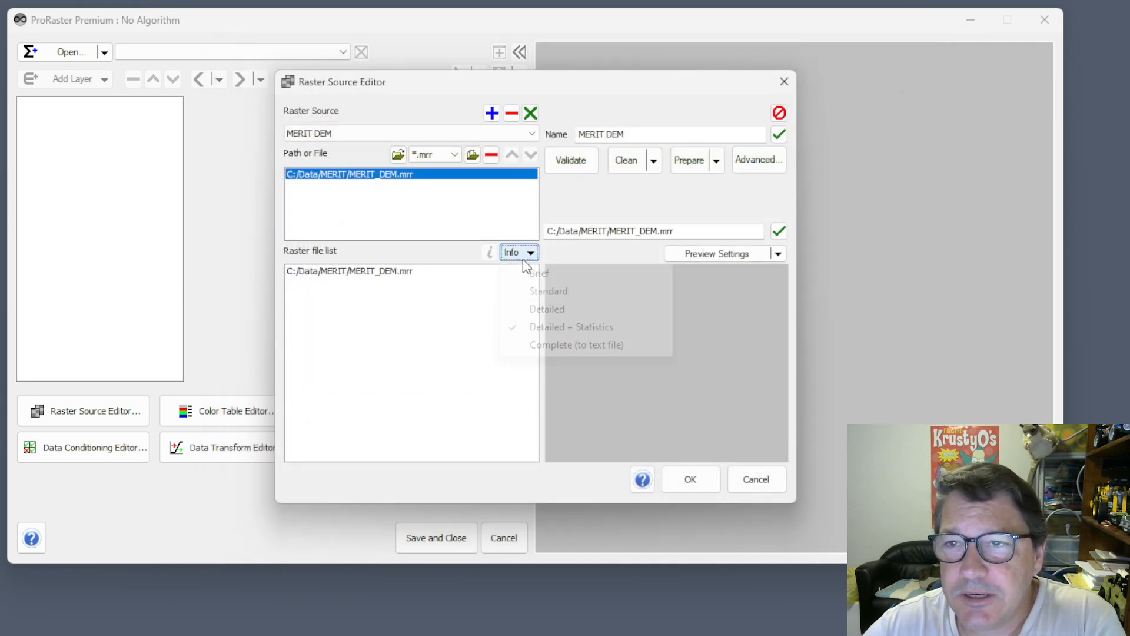
click(542, 347)
click(384, 272)
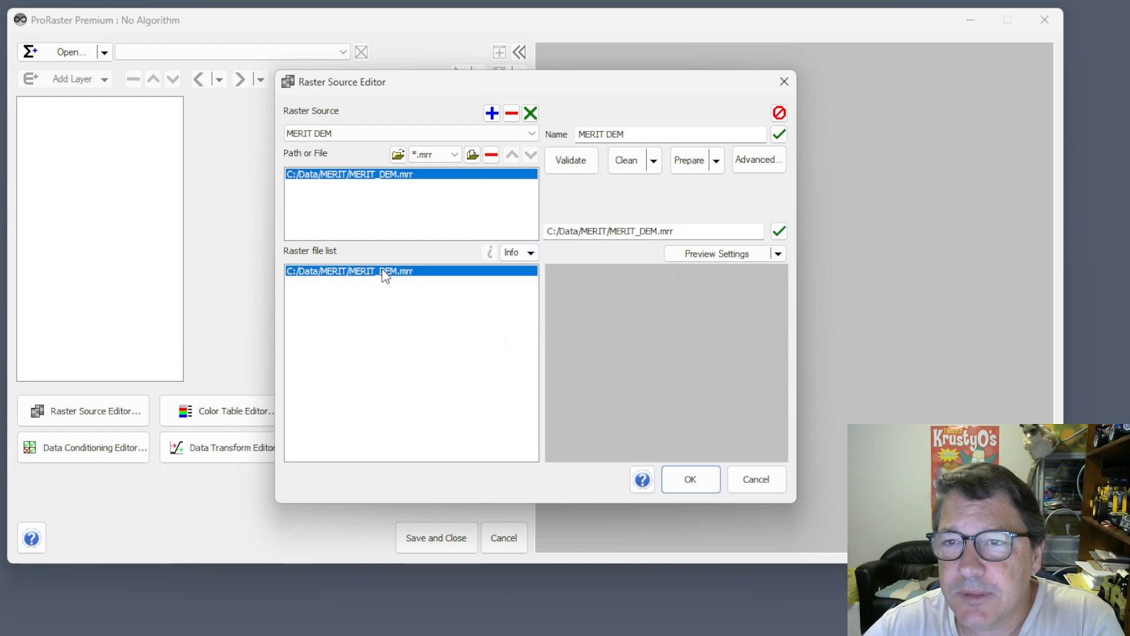
click(488, 252)
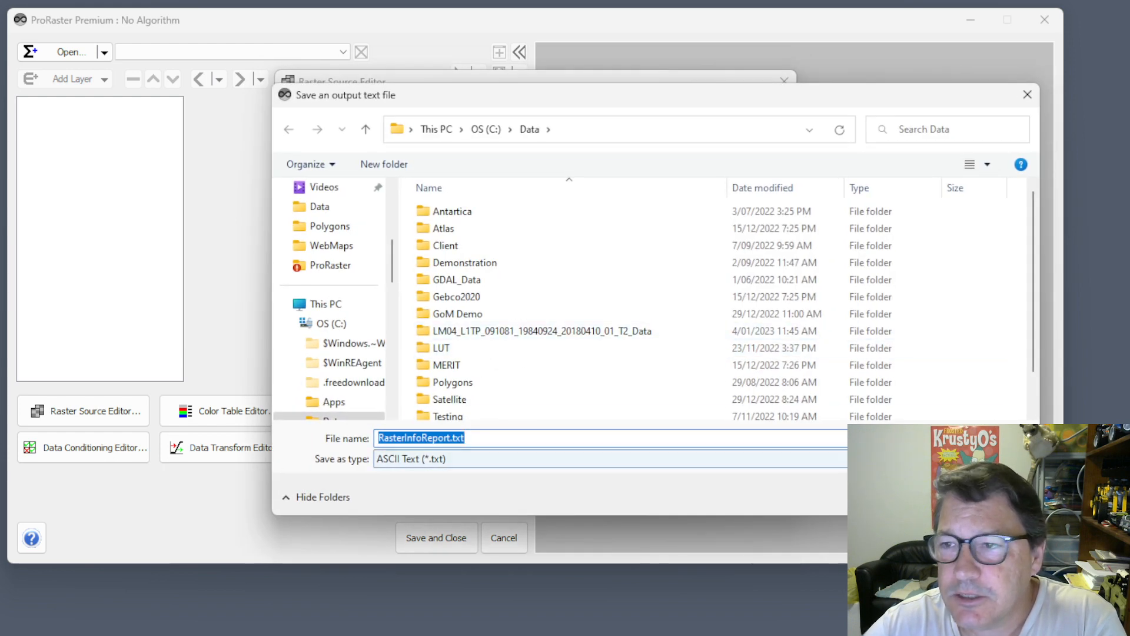
key(Return)
click(136, 574)
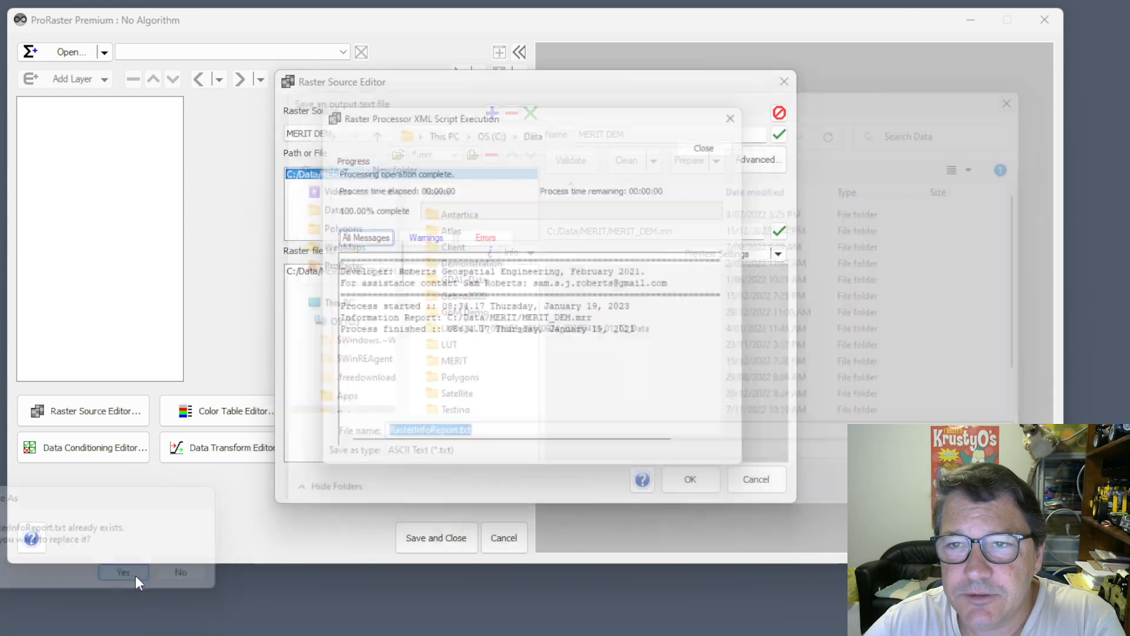
click(707, 149)
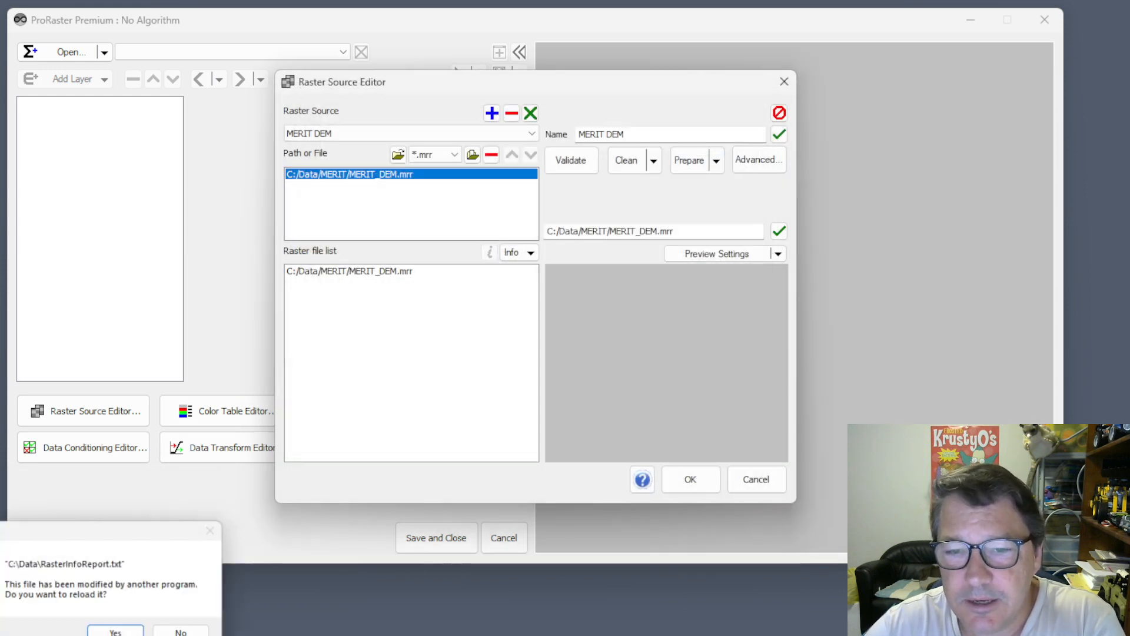
Switch to Notepad++, reload RasterInfoReport.txt and examine its histogram bins, then leave the Raster Source Editor without saving changes
click(110, 631)
drag(371, 635, 362, 57)
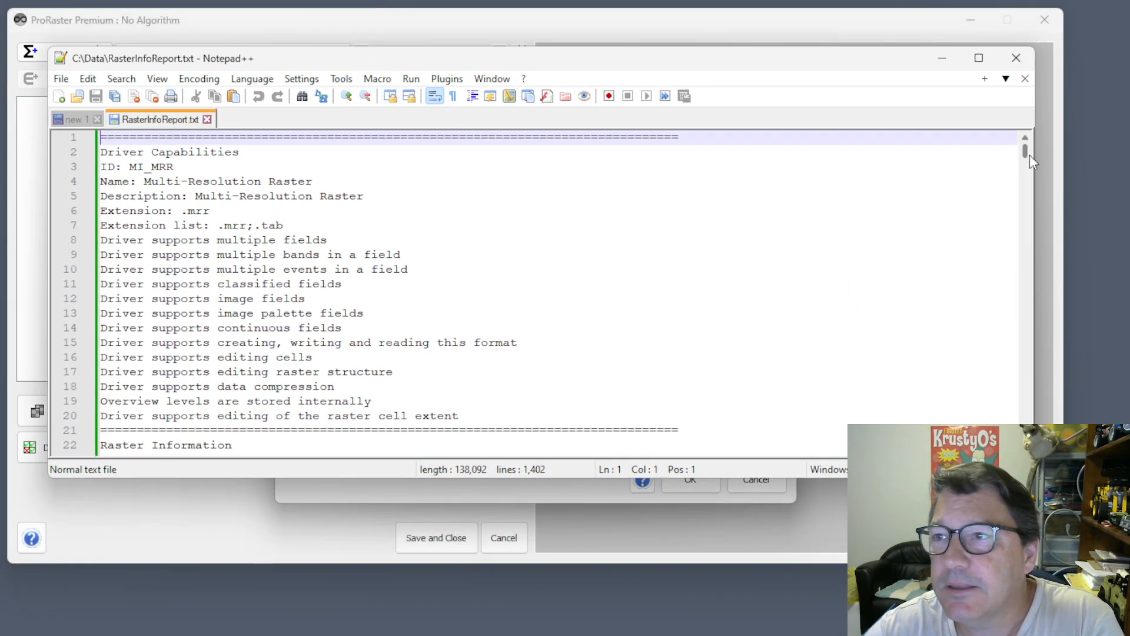
drag(1023, 151, 1020, 223)
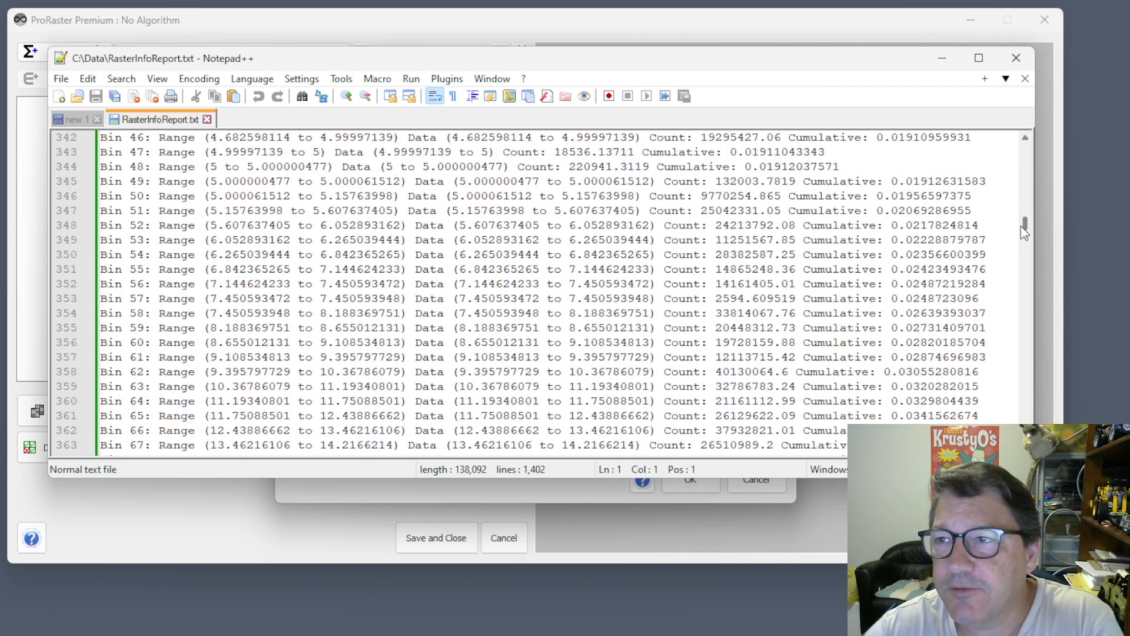
drag(1024, 225, 1025, 379)
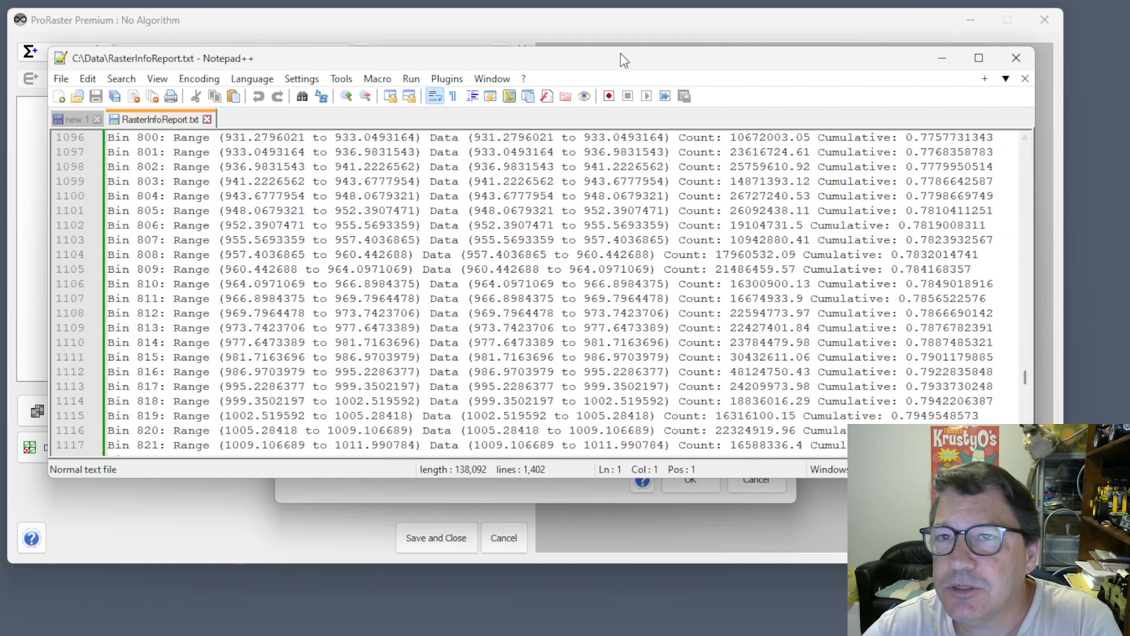
drag(564, 61, 548, 634)
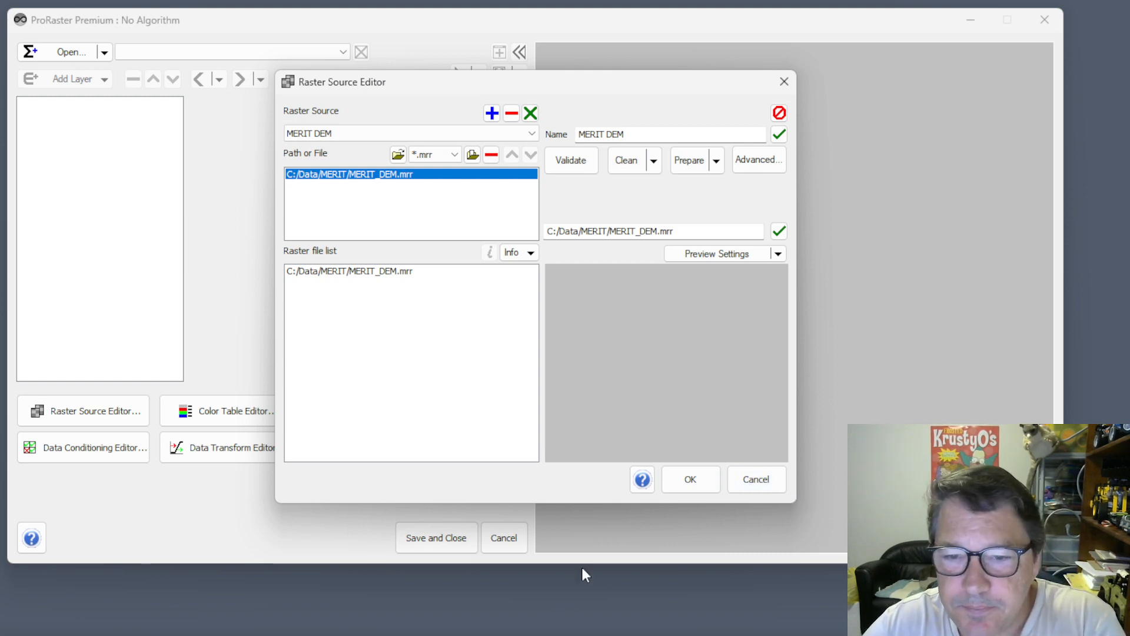
click(754, 484)
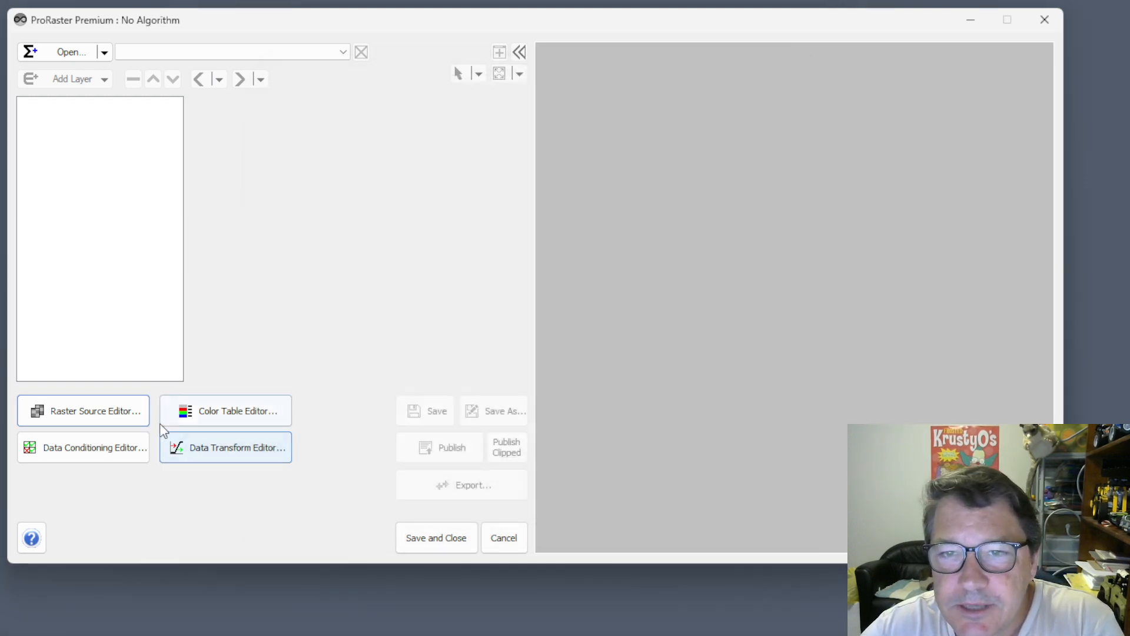
Set the raster source in the Data Transform Editor to Example Multispectral Data
click(226, 456)
click(269, 178)
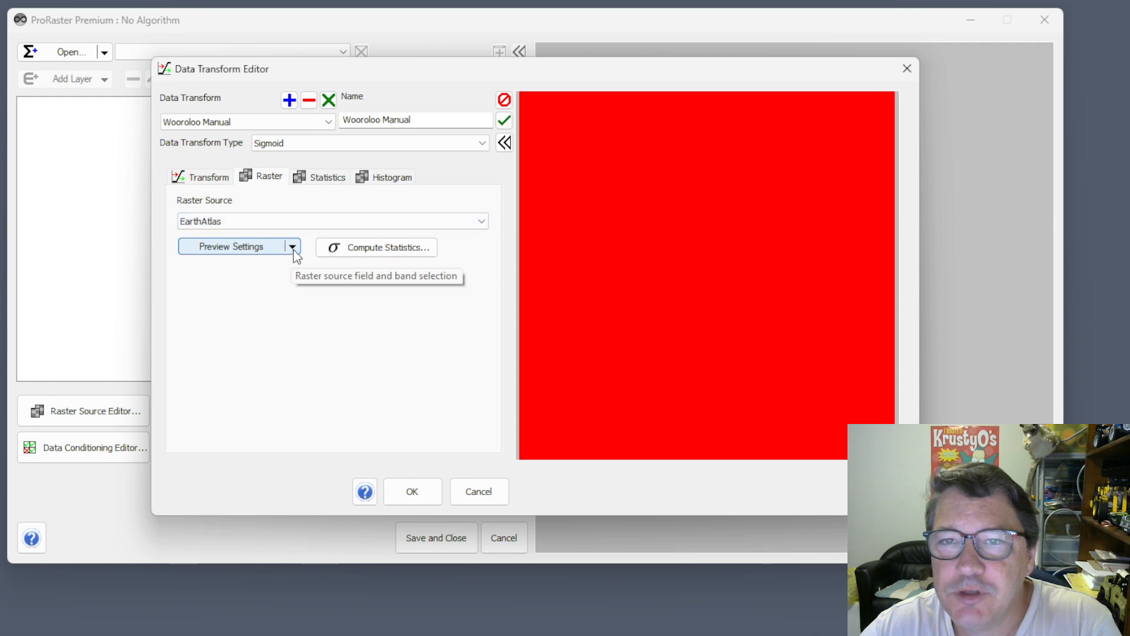
click(256, 221)
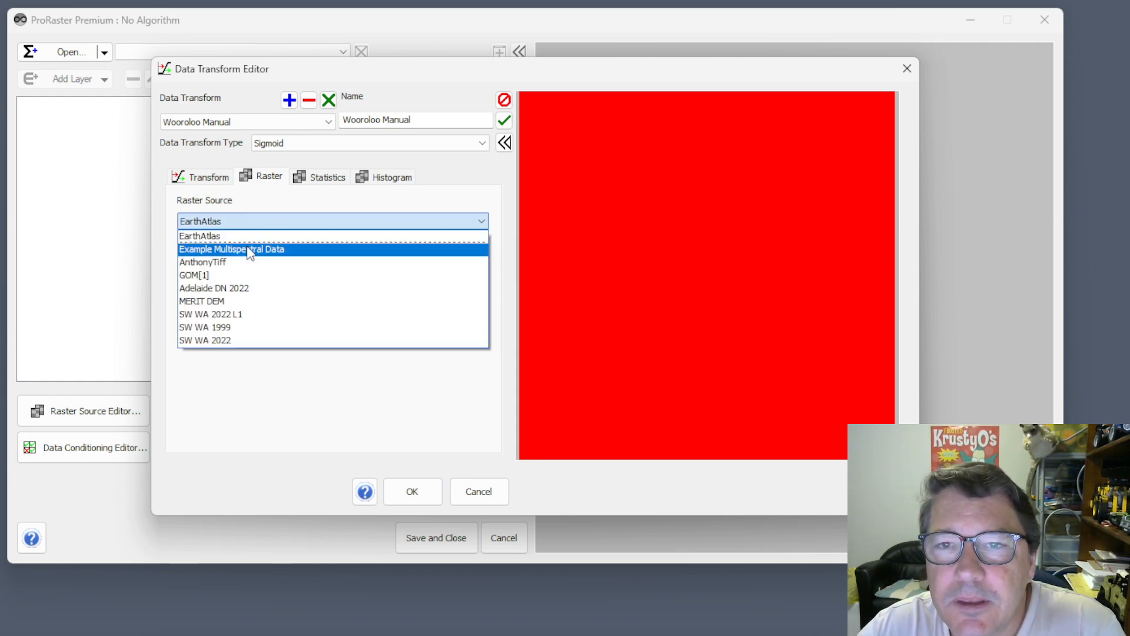
click(246, 245)
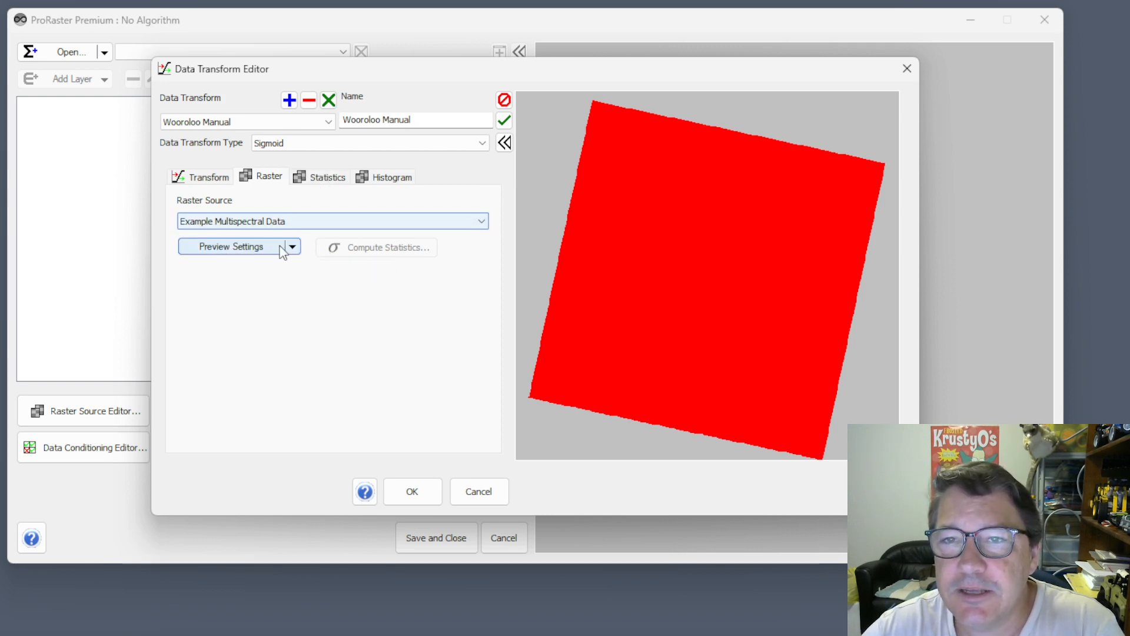
Change the bandpass mode of the Wooroloo Manual sigmoid transform
click(192, 178)
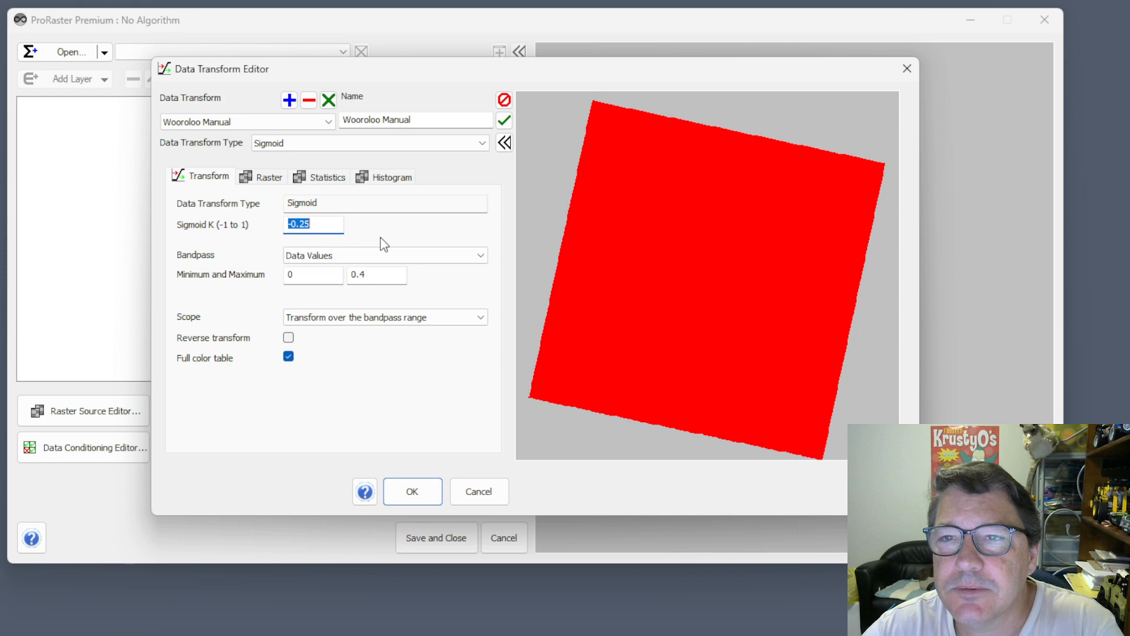
click(347, 255)
click(327, 271)
Review the raster's statistics in the Data Transform Editor and display its histogram as a Graph
click(326, 177)
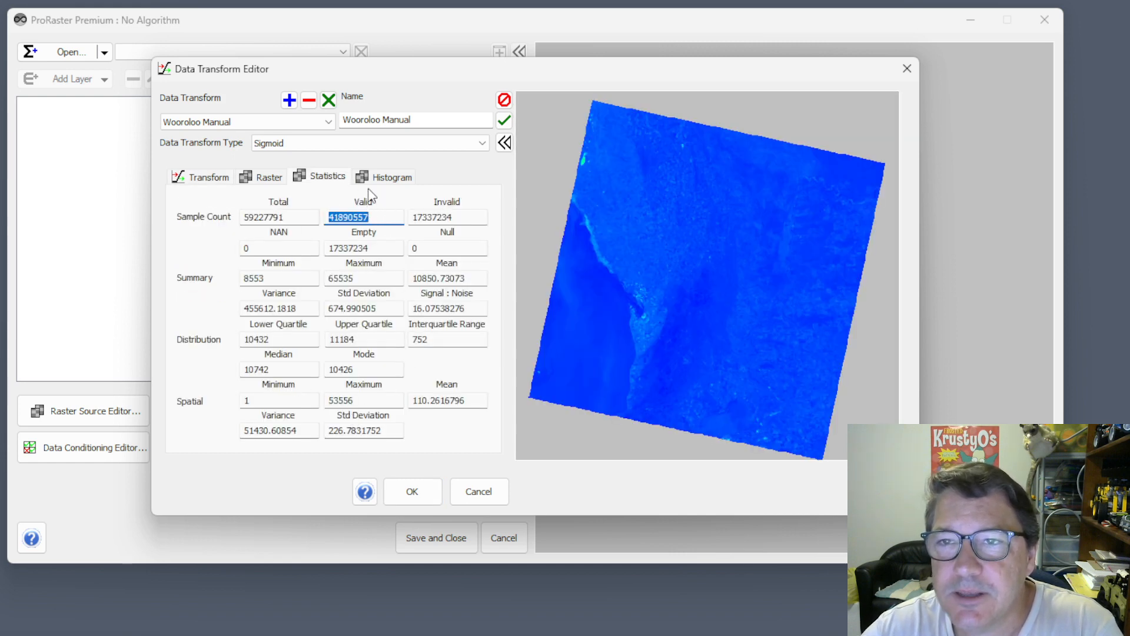
click(392, 178)
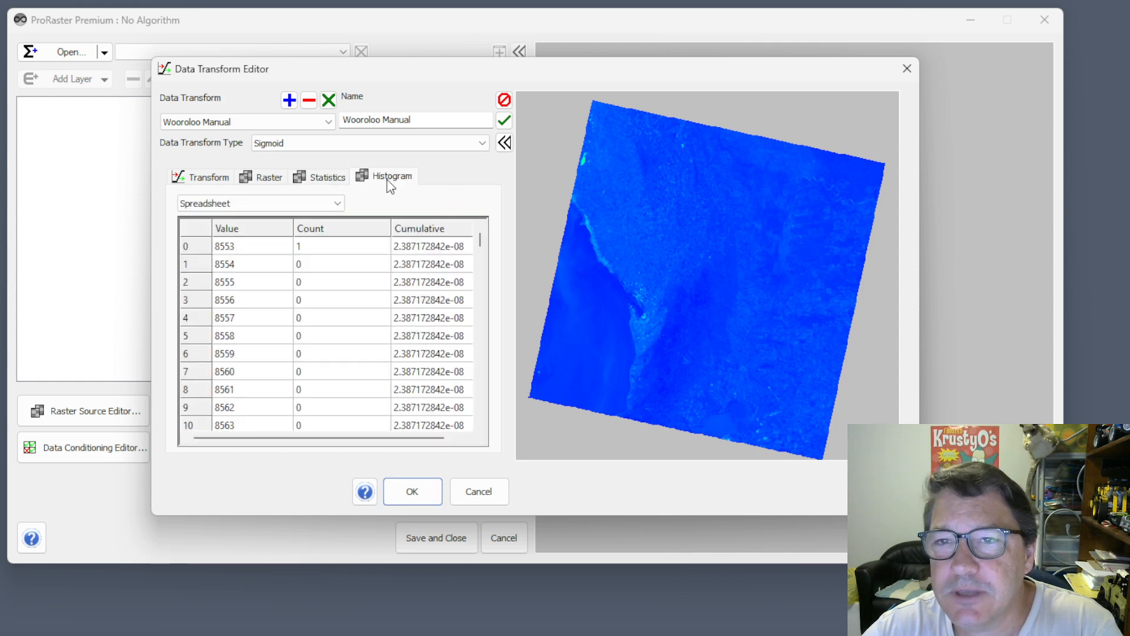
click(232, 202)
click(222, 230)
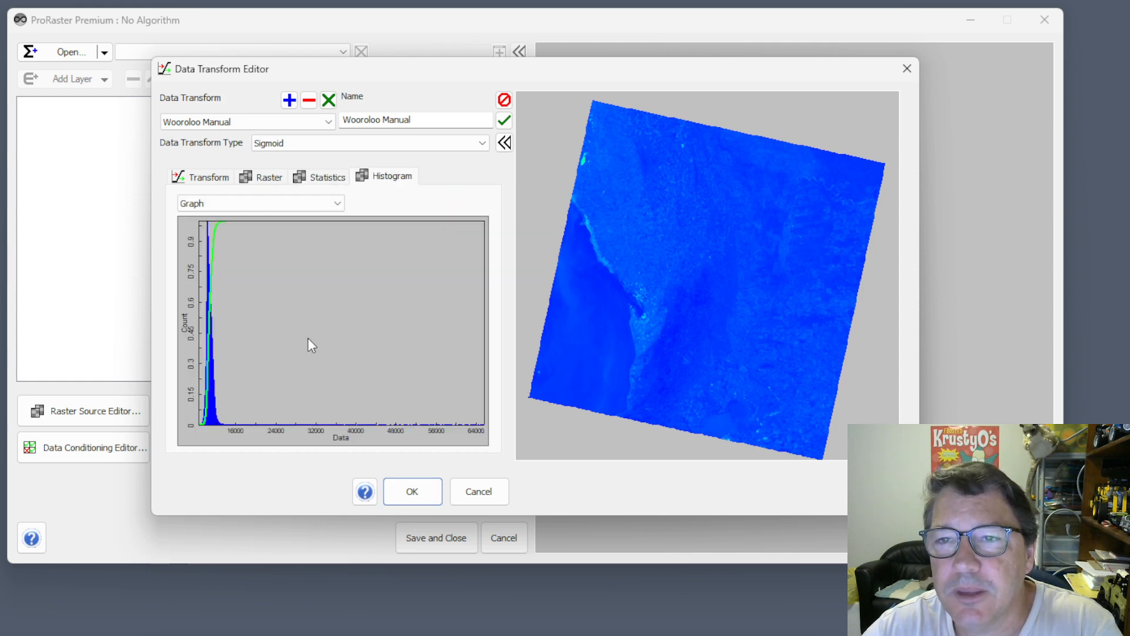
Set the raster preview to the Spectral TOA REF field and Band 3 - Green
click(271, 180)
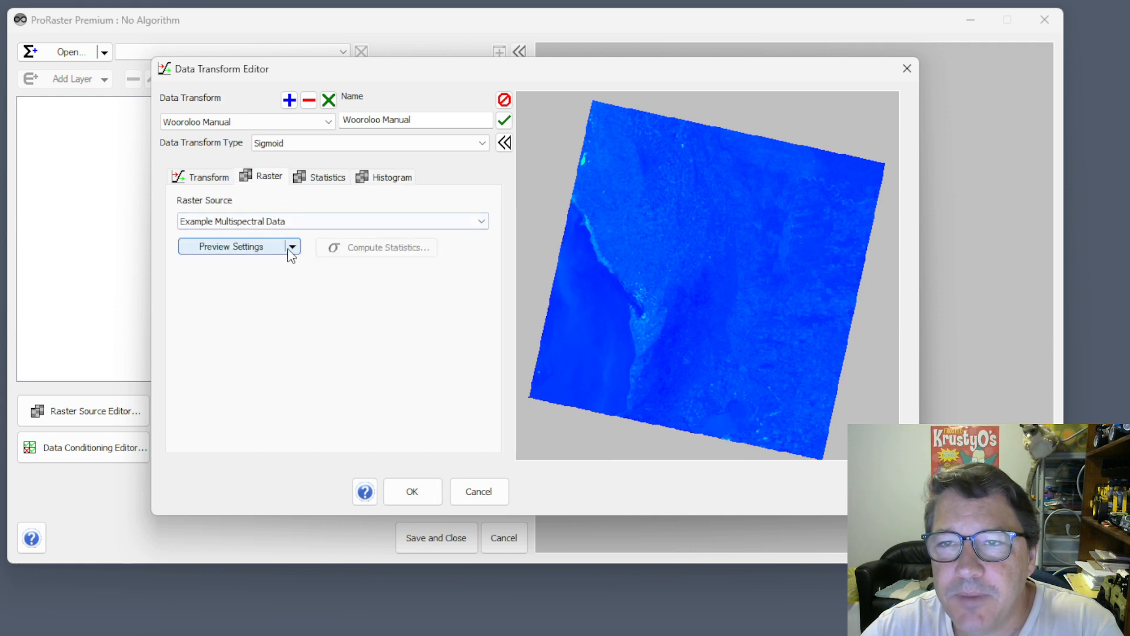
click(260, 250)
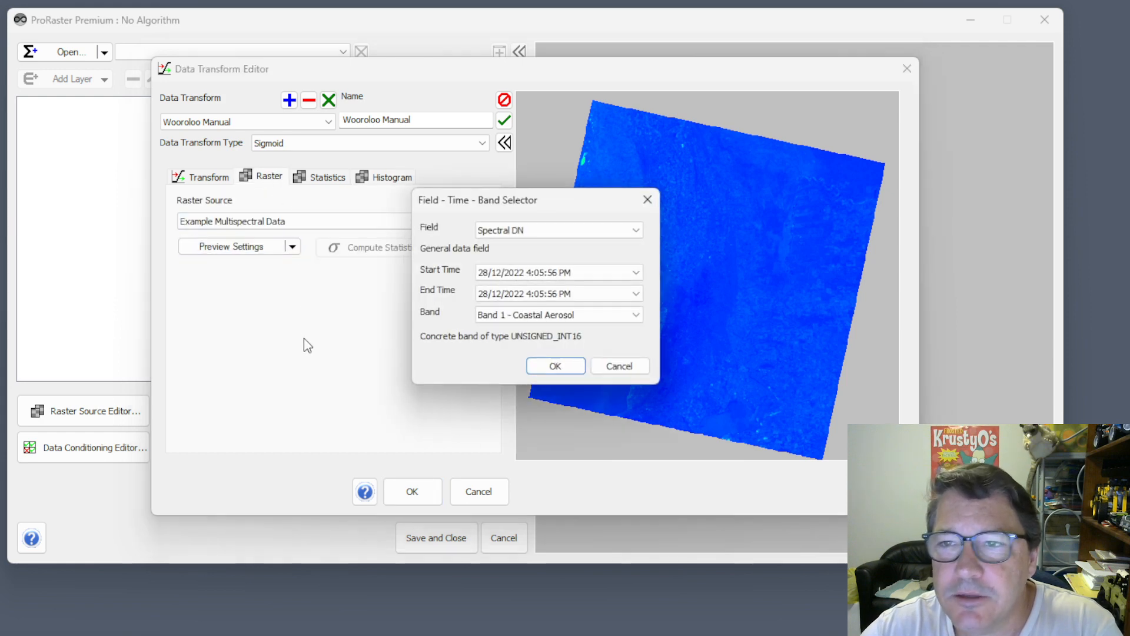
click(535, 232)
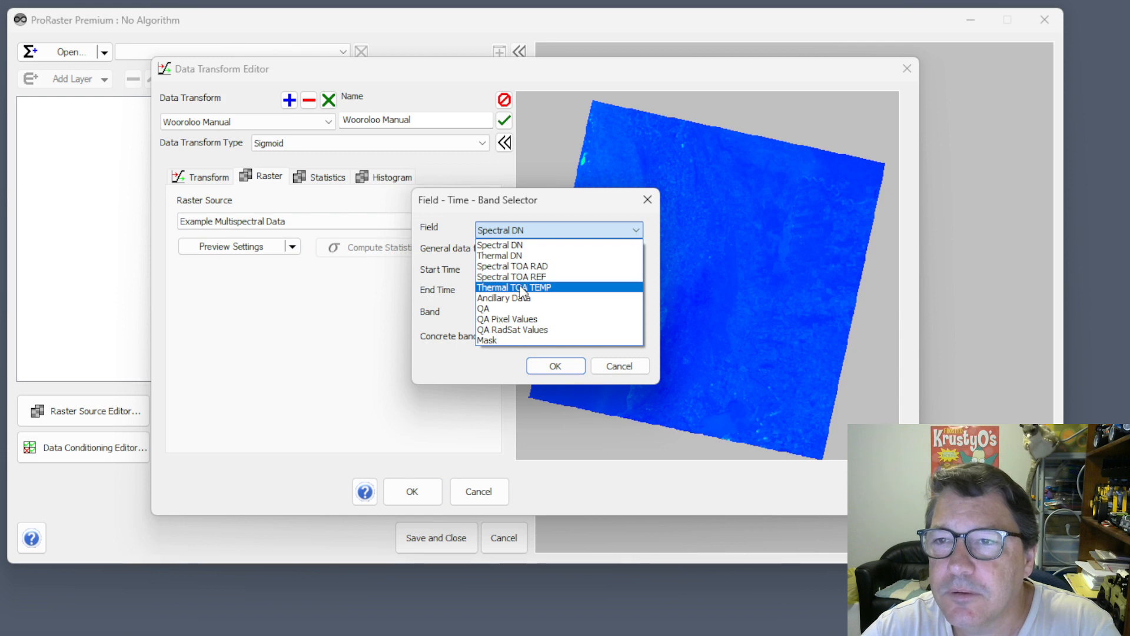
click(523, 264)
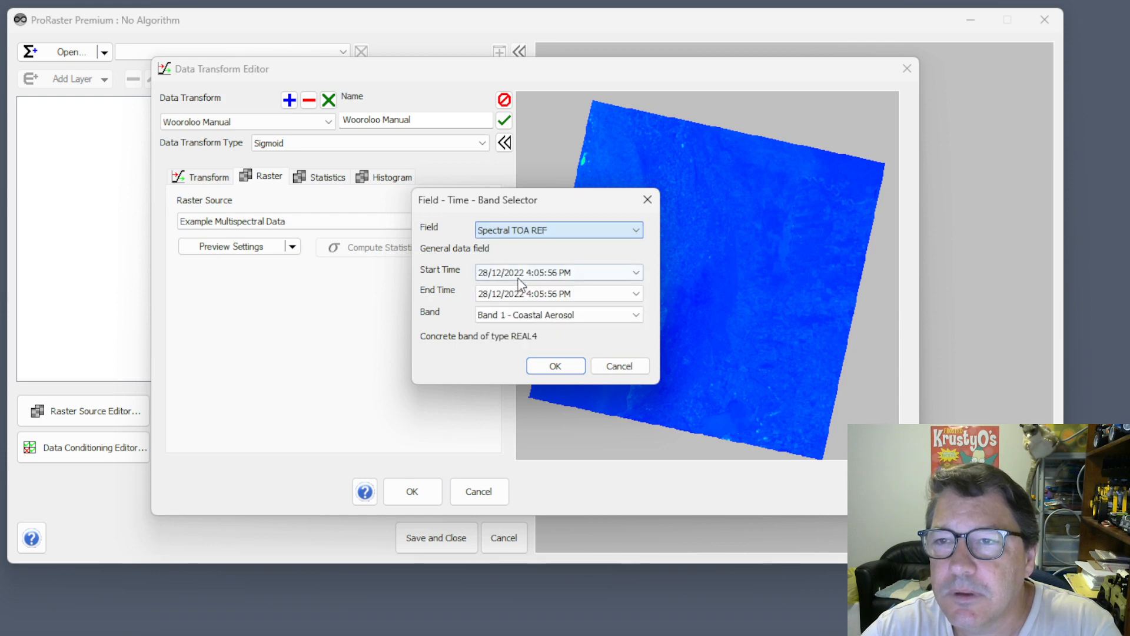
click(527, 315)
click(518, 354)
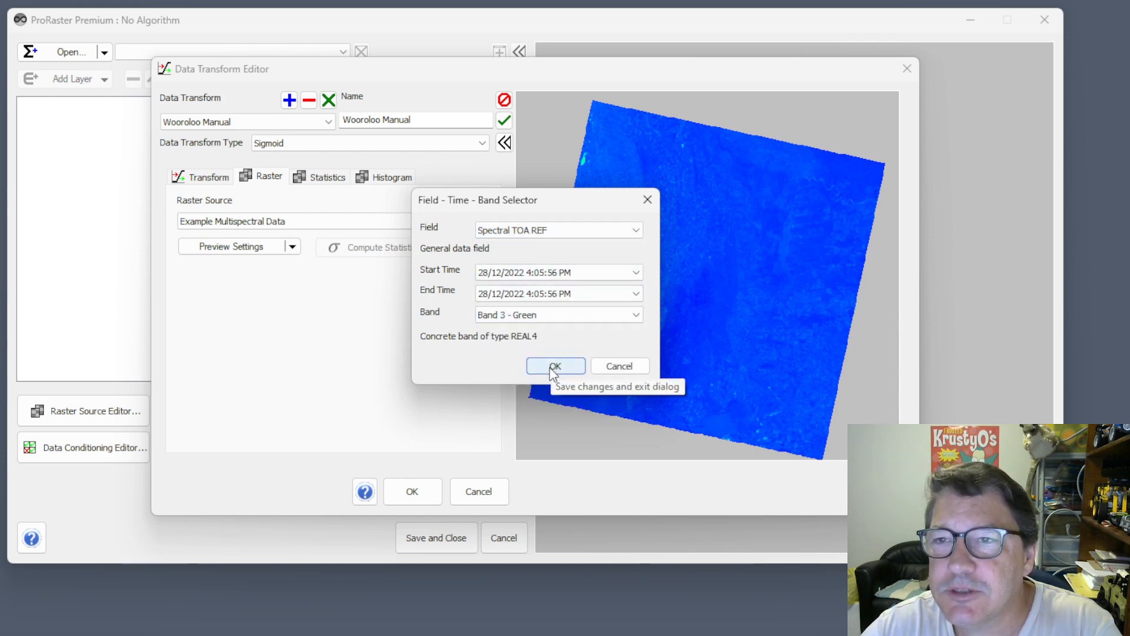
click(554, 367)
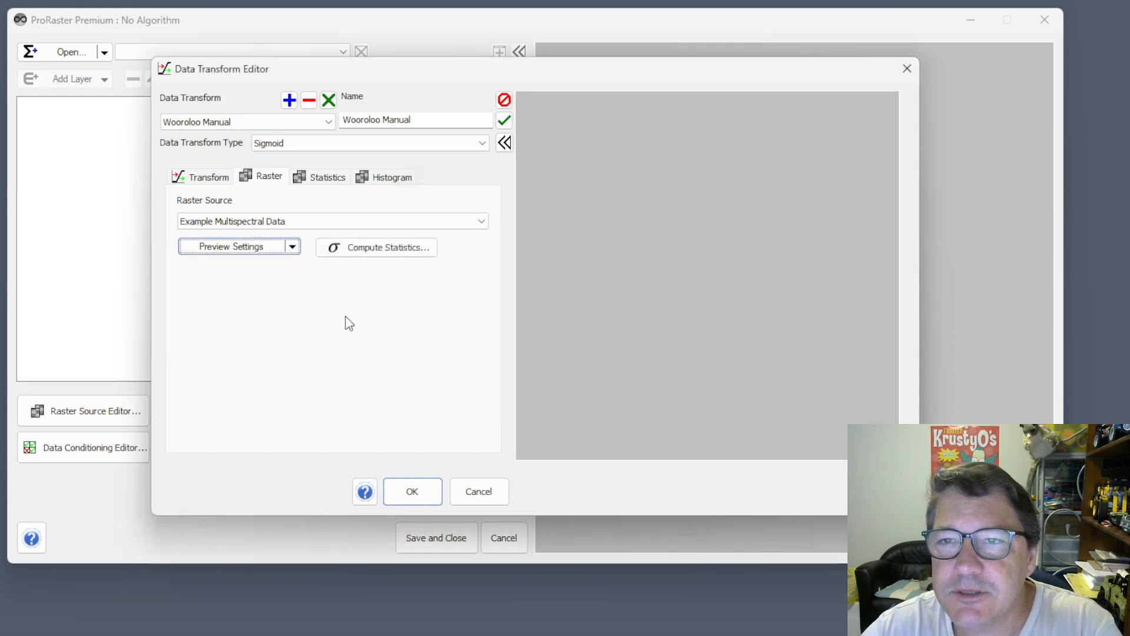
Compute statistics for the selected green reflectance band and review its statistics and histogram
click(377, 248)
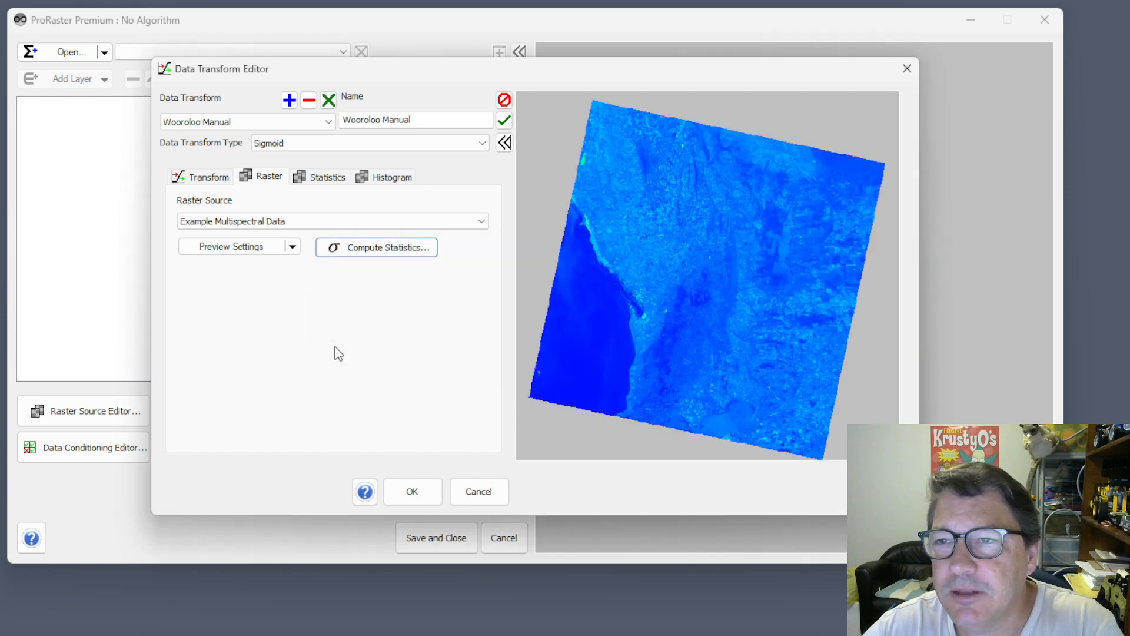
click(327, 181)
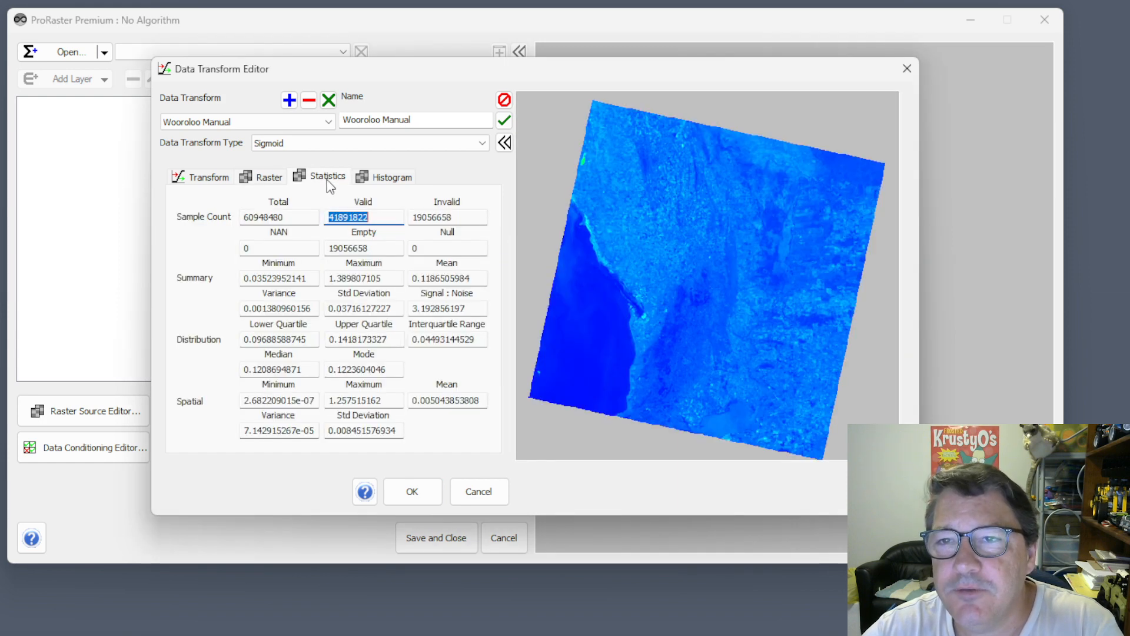
click(389, 179)
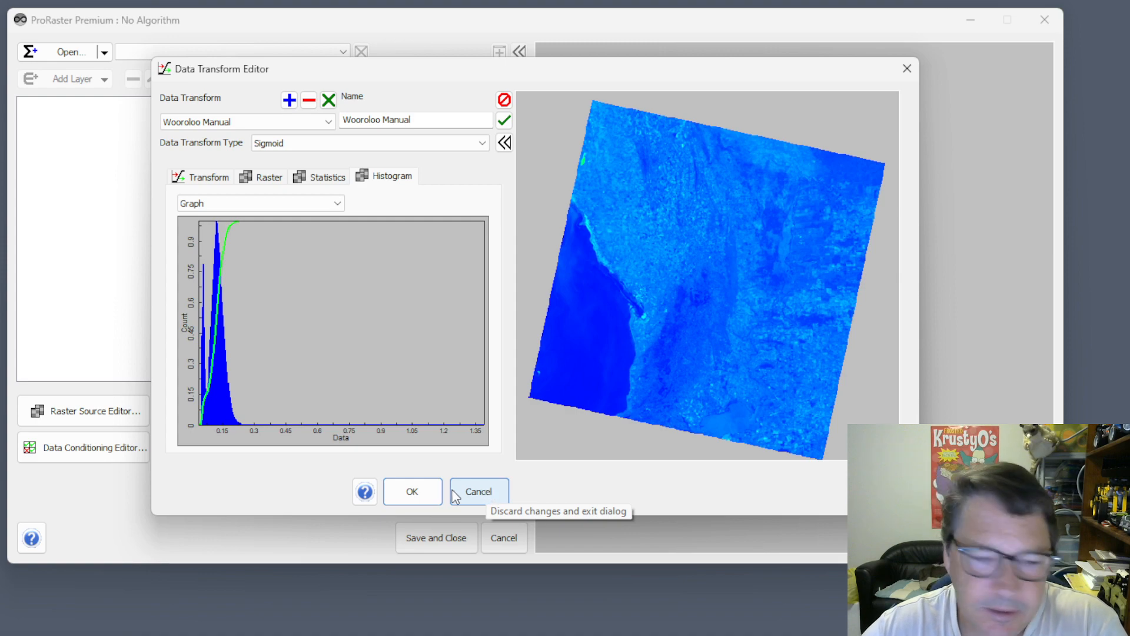
Examine the .ghx and .sttx files of the LC08_L1TP_097084_20201203 raster in the Satellite folder and discard the Data Transform Editor session
drag(0, 478, 379, 49)
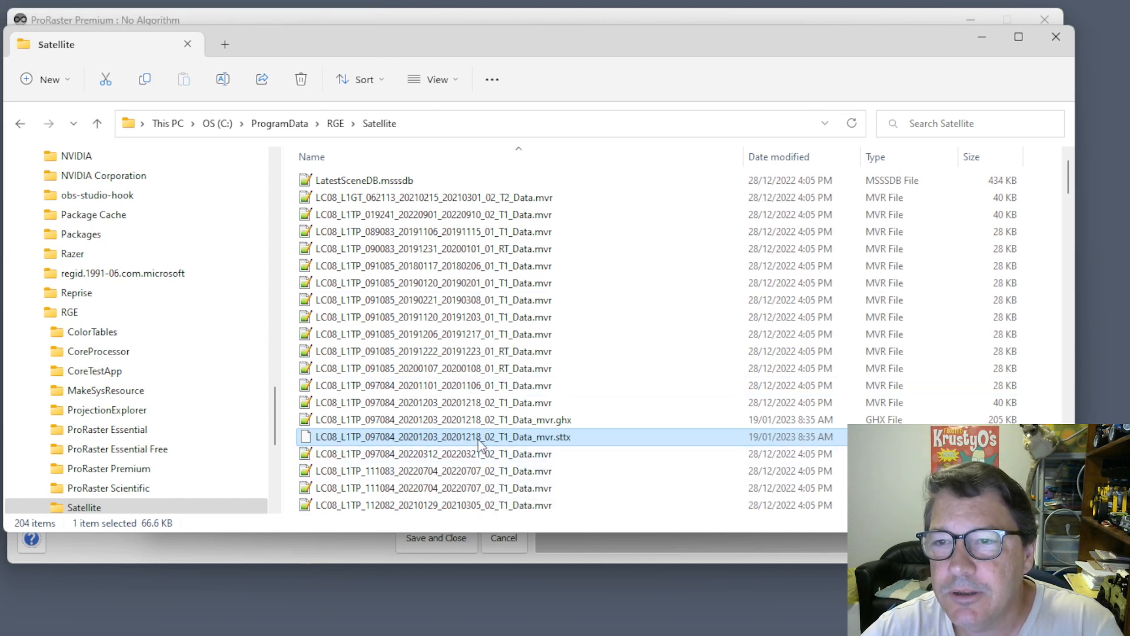
click(471, 423)
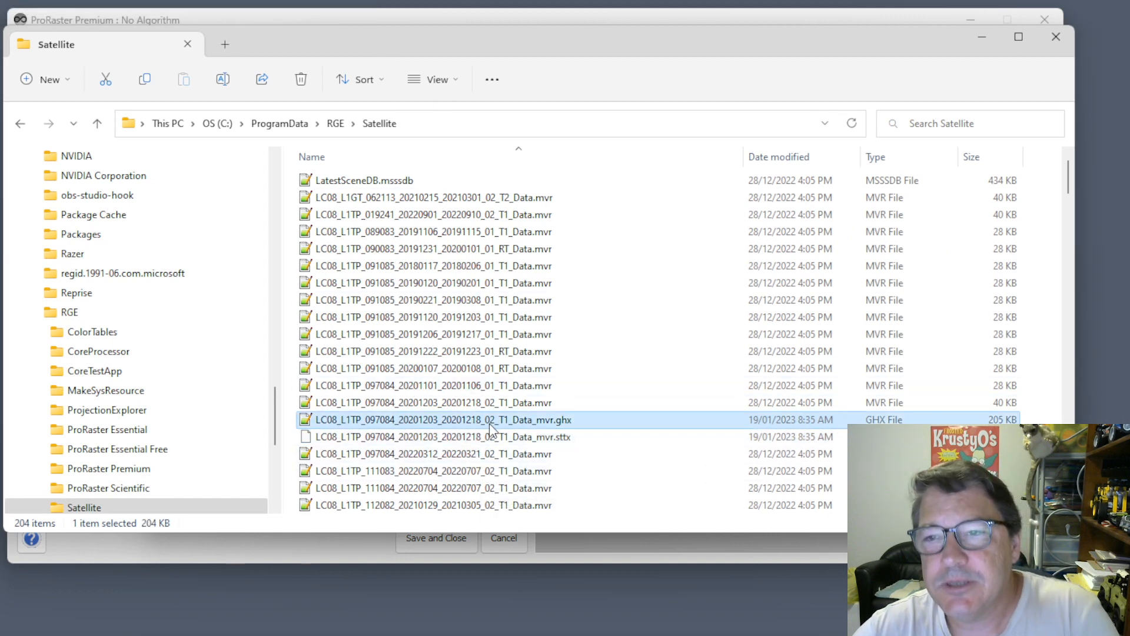
click(556, 439)
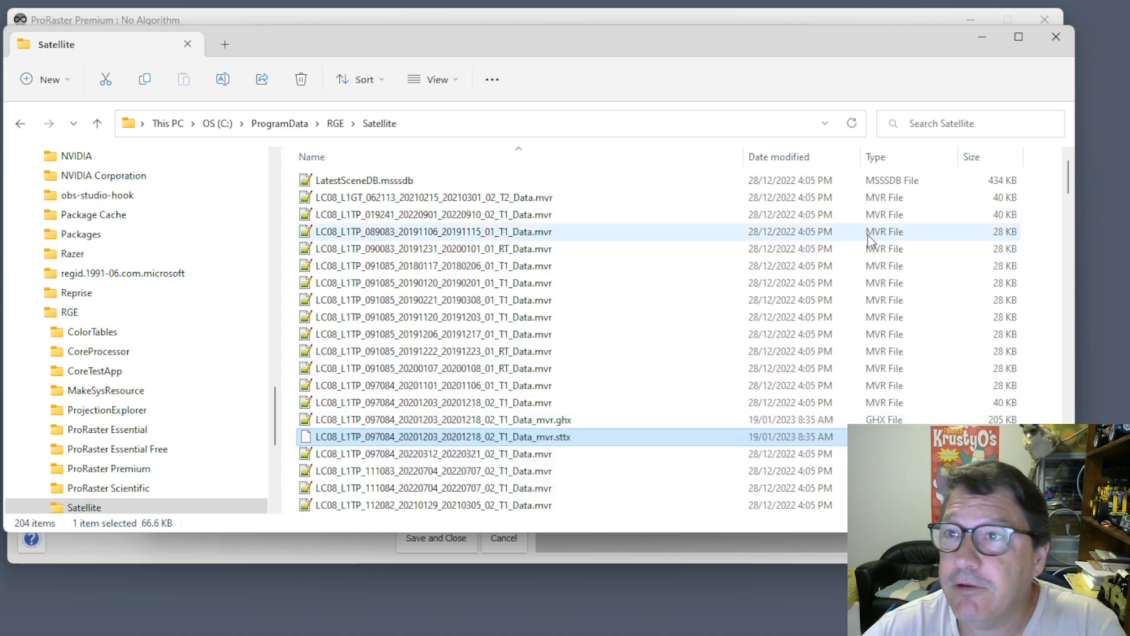
drag(660, 36, 0, 329)
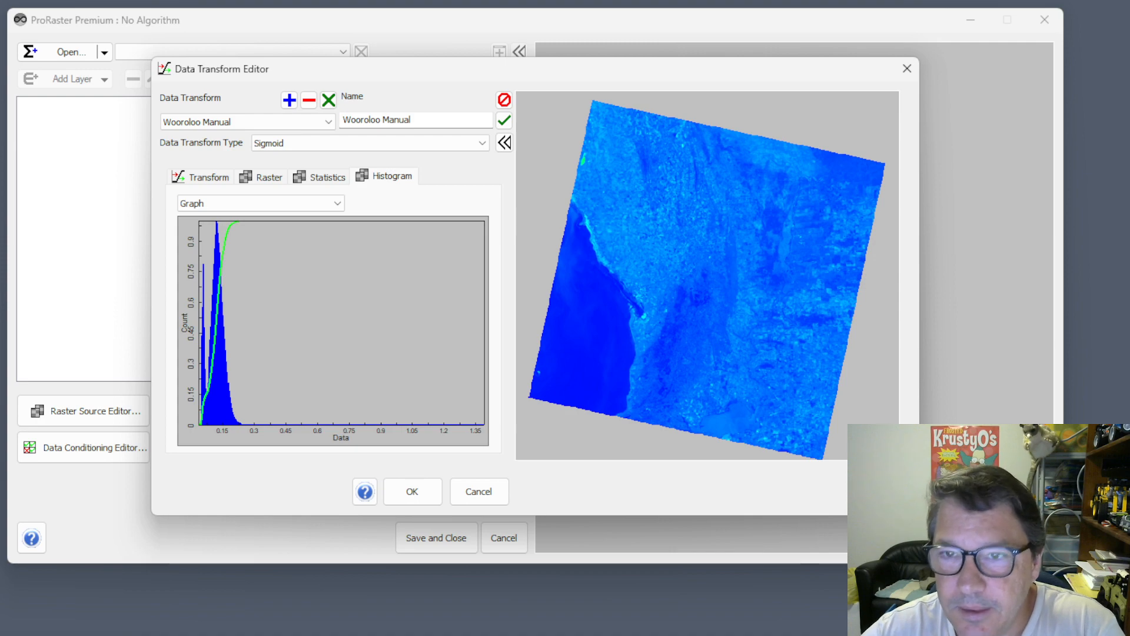
click(479, 491)
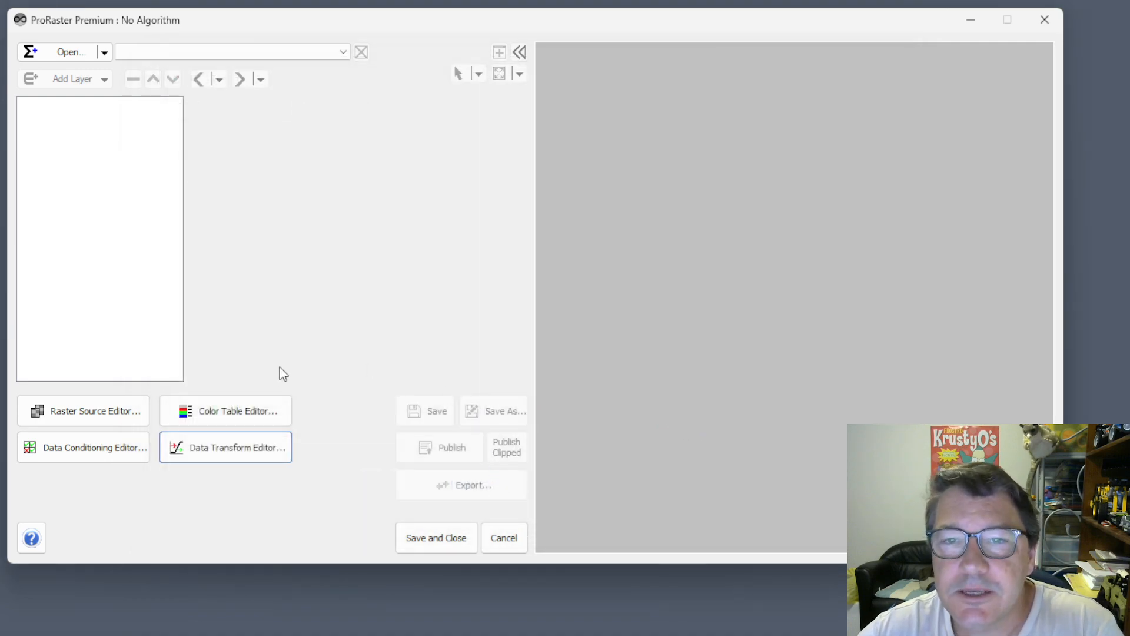
Review the settings of the Sea level Modifier 1 transform in the Data Conditioning Filter Editor
click(96, 447)
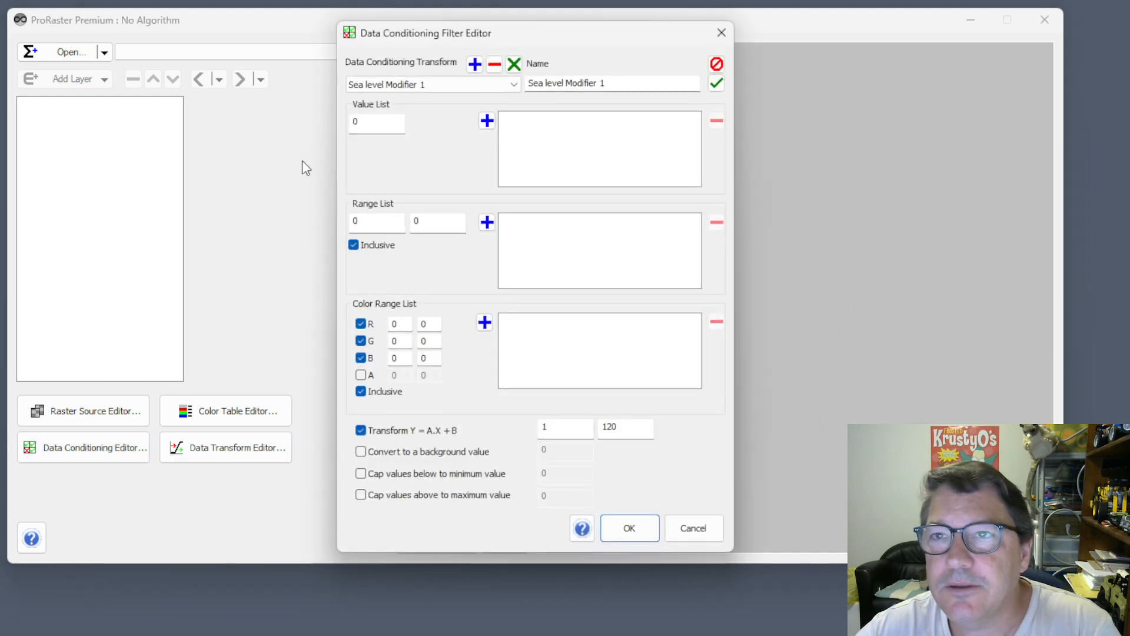
drag(521, 33, 496, 33)
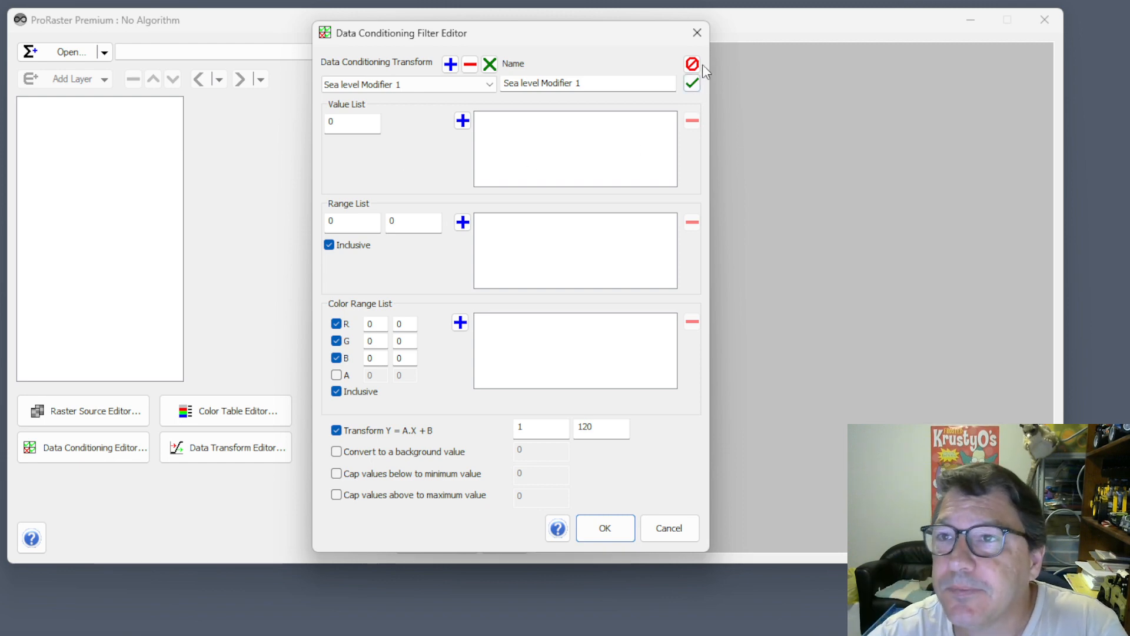
click(697, 32)
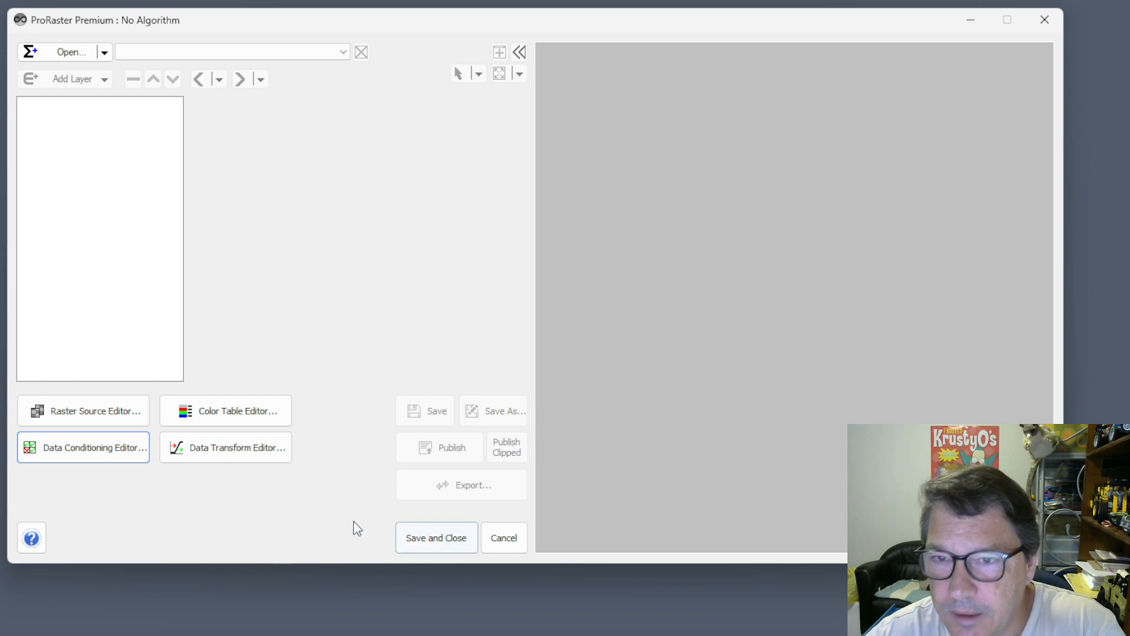
Try the Coordinate offset driver preference of the EarthAtlas raster source, switching it on and off again without saving the source
click(104, 421)
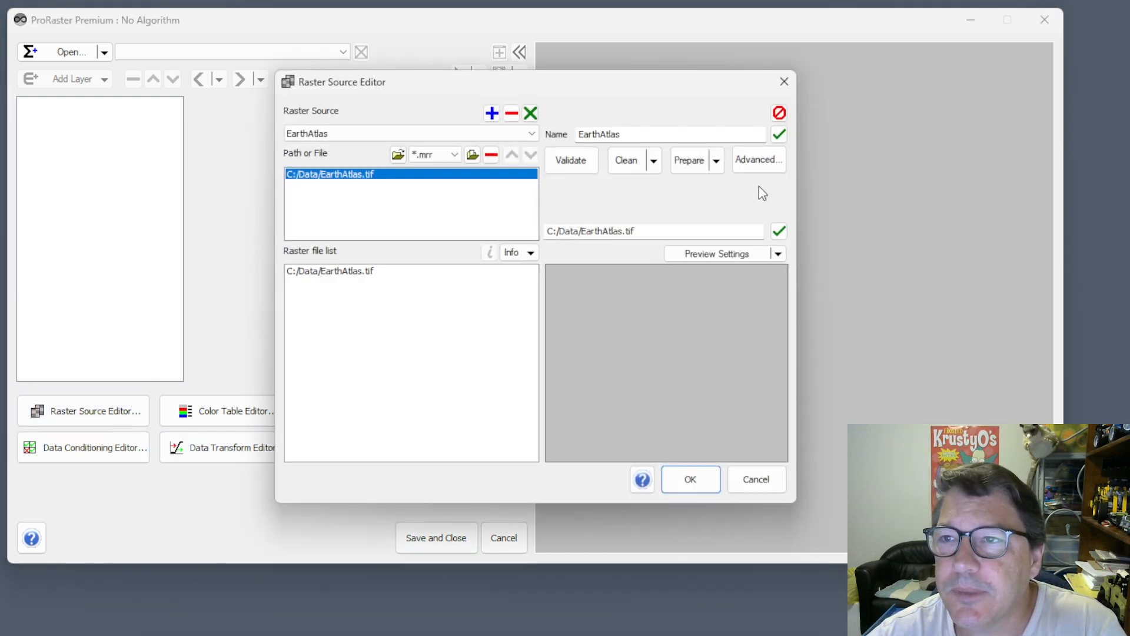
click(769, 168)
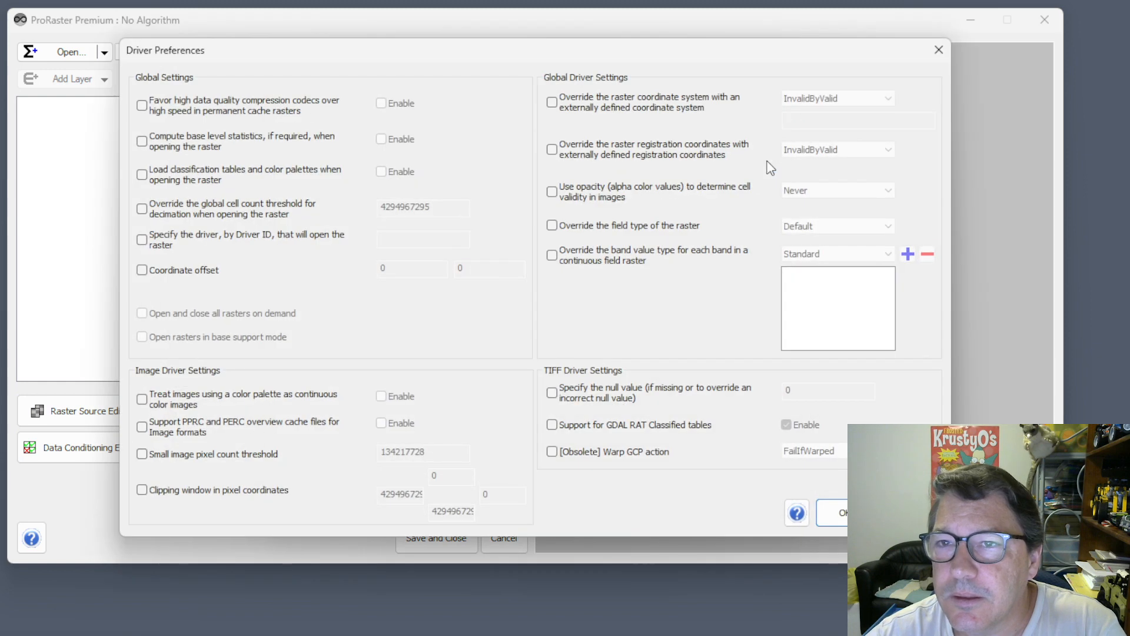
click(184, 273)
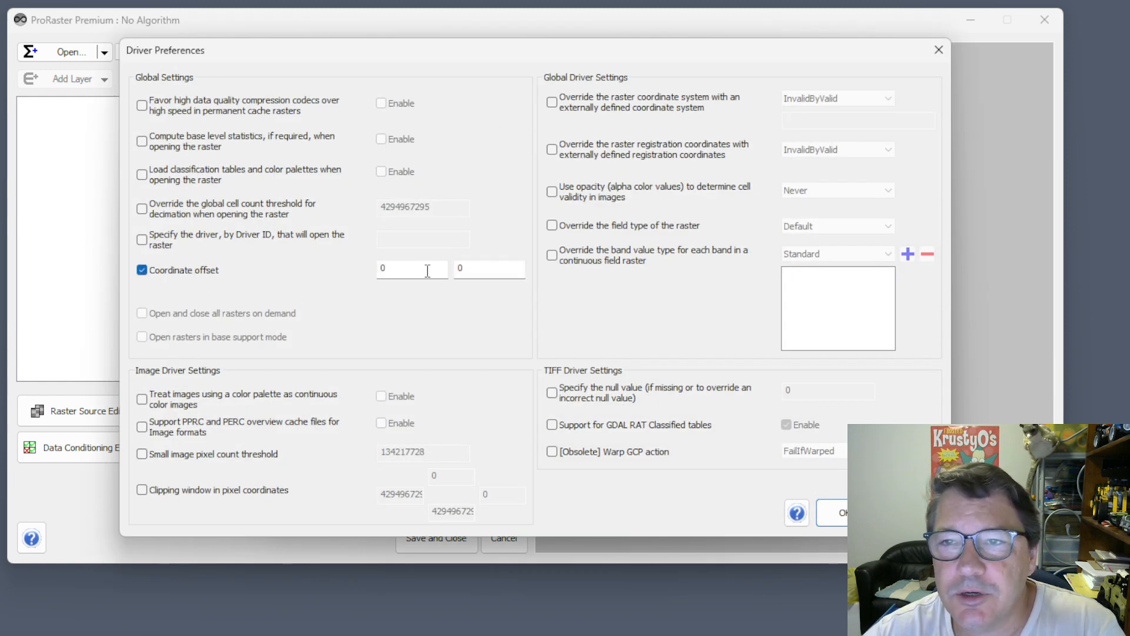
click(203, 274)
click(839, 512)
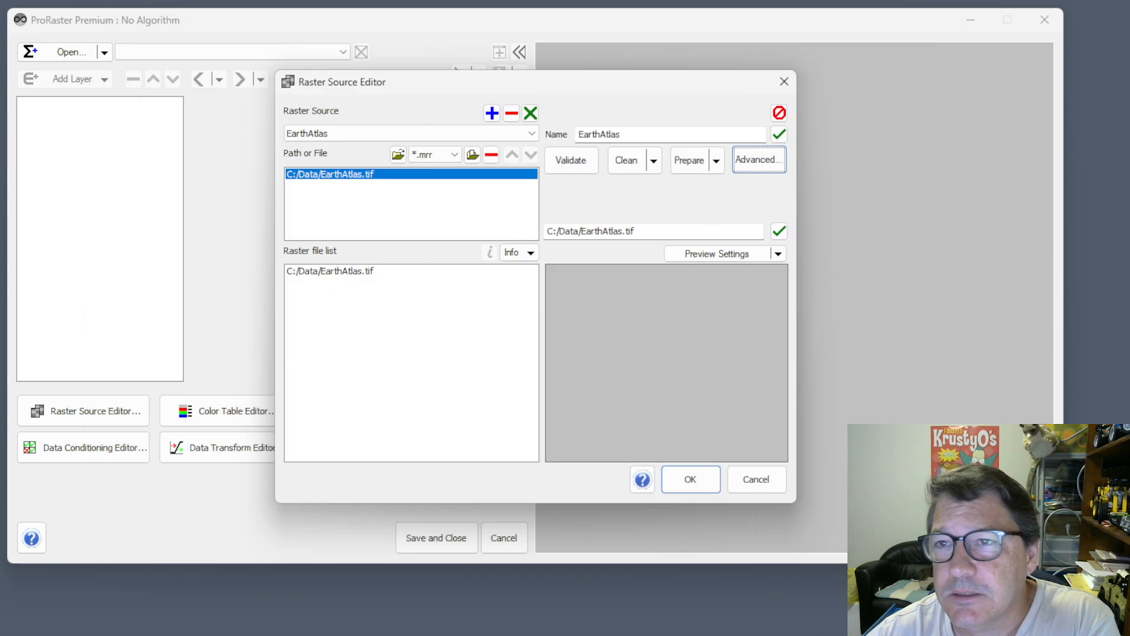
click(764, 486)
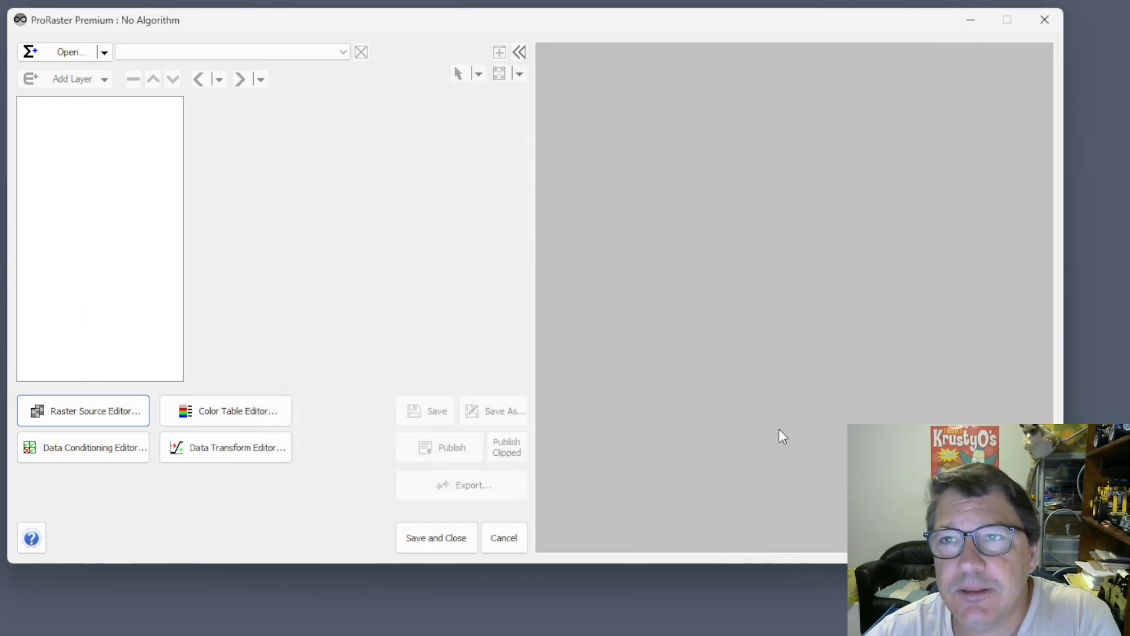
Open the C:/Data/GoM Demo/EarthAtlas.mrd algorithm and examine the map's eastern edge in the Pacific east of Australia
click(106, 53)
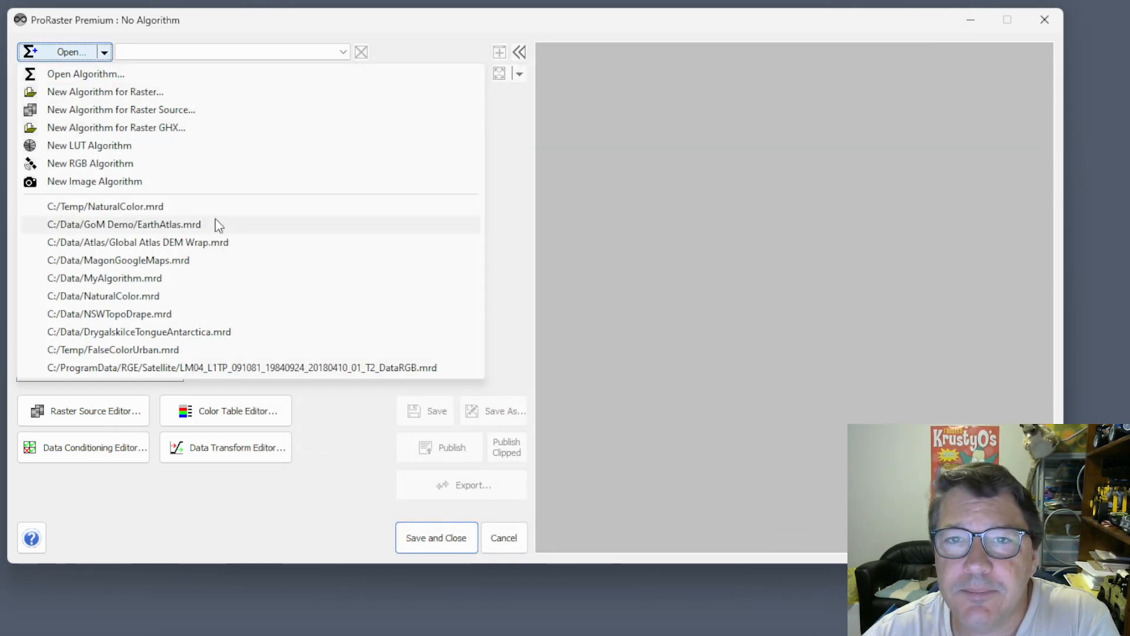
click(151, 224)
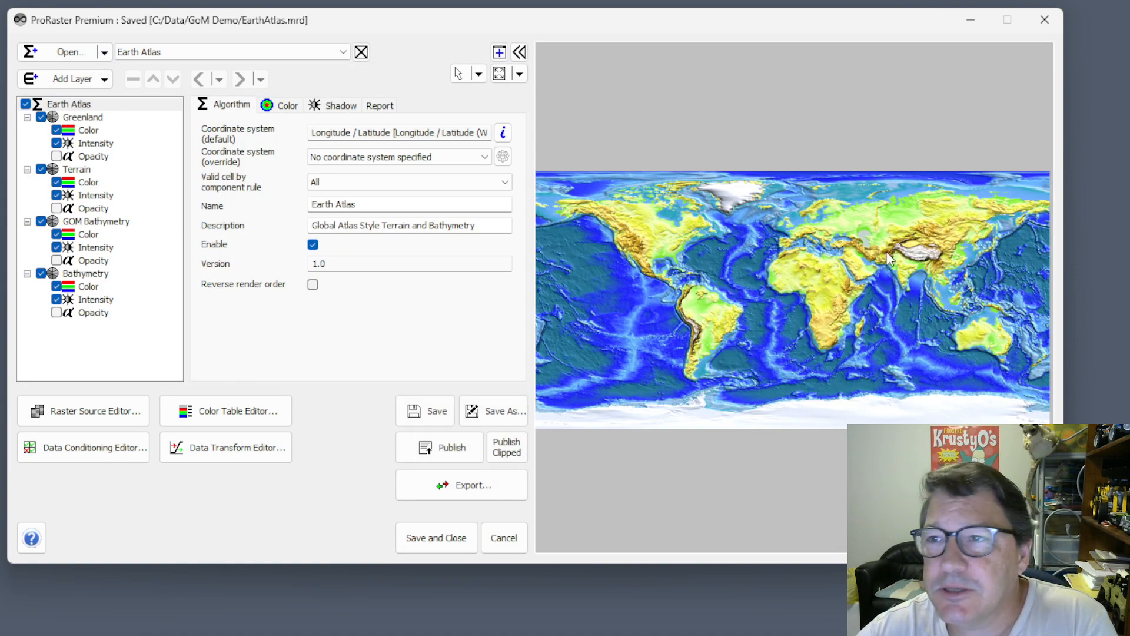
scroll(874, 307, up, 2)
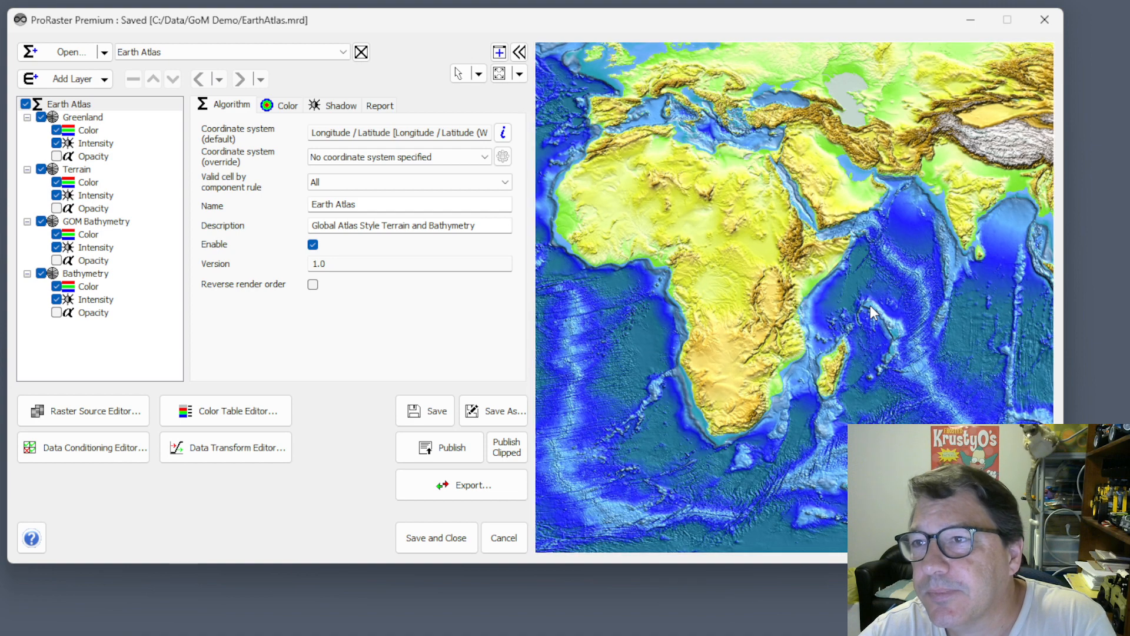
drag(950, 317, 734, 315)
drag(977, 332, 780, 331)
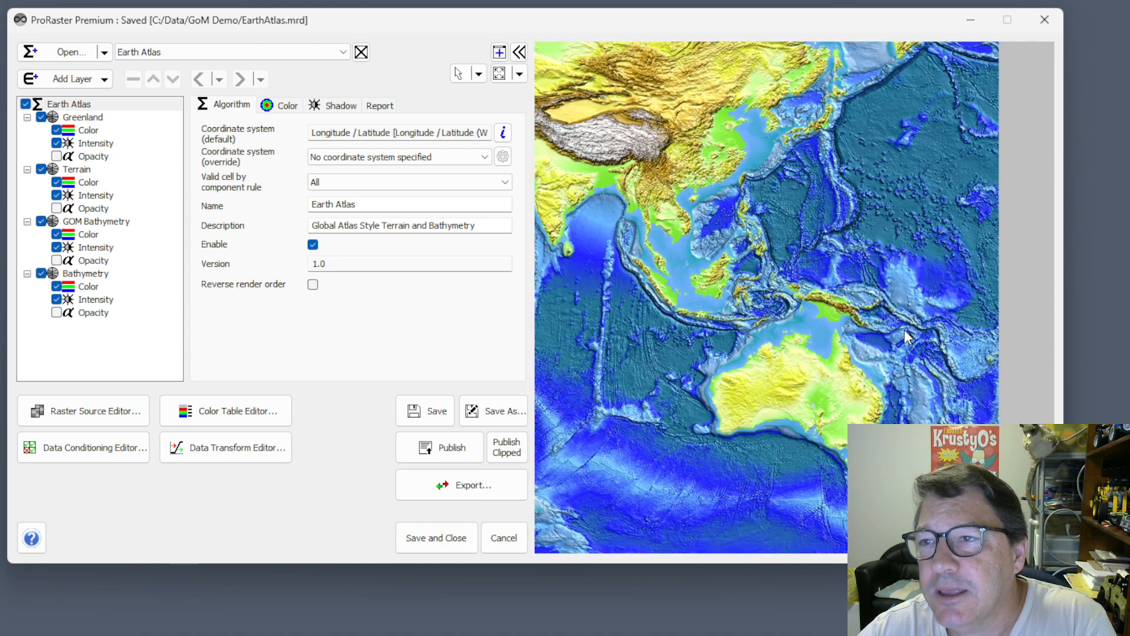
drag(904, 330, 758, 326)
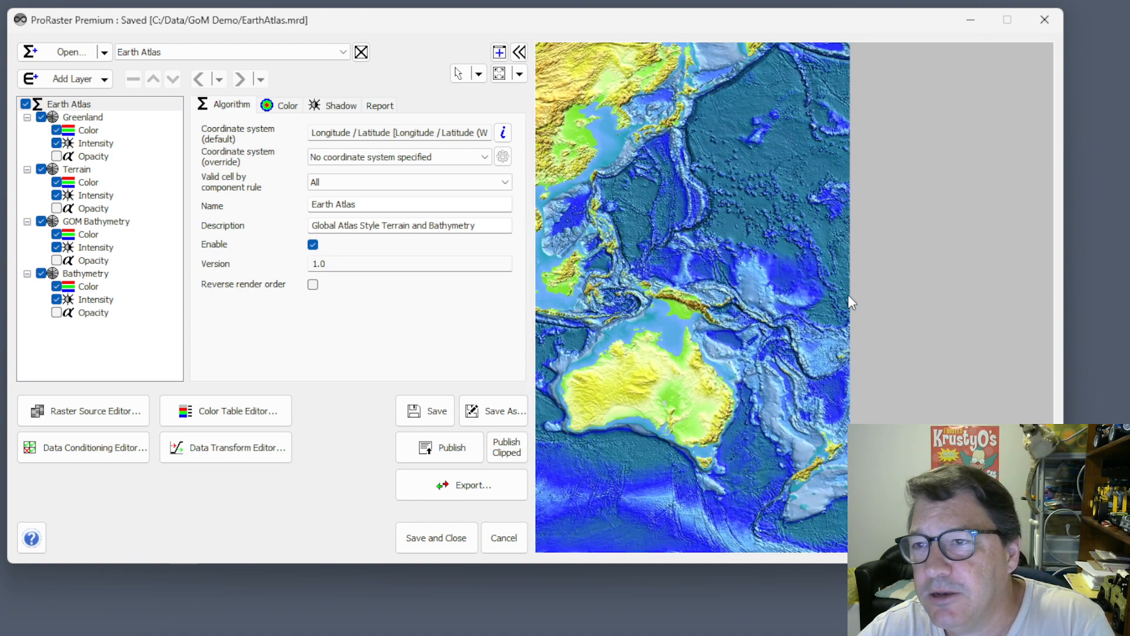
scroll(850, 281, up, 2)
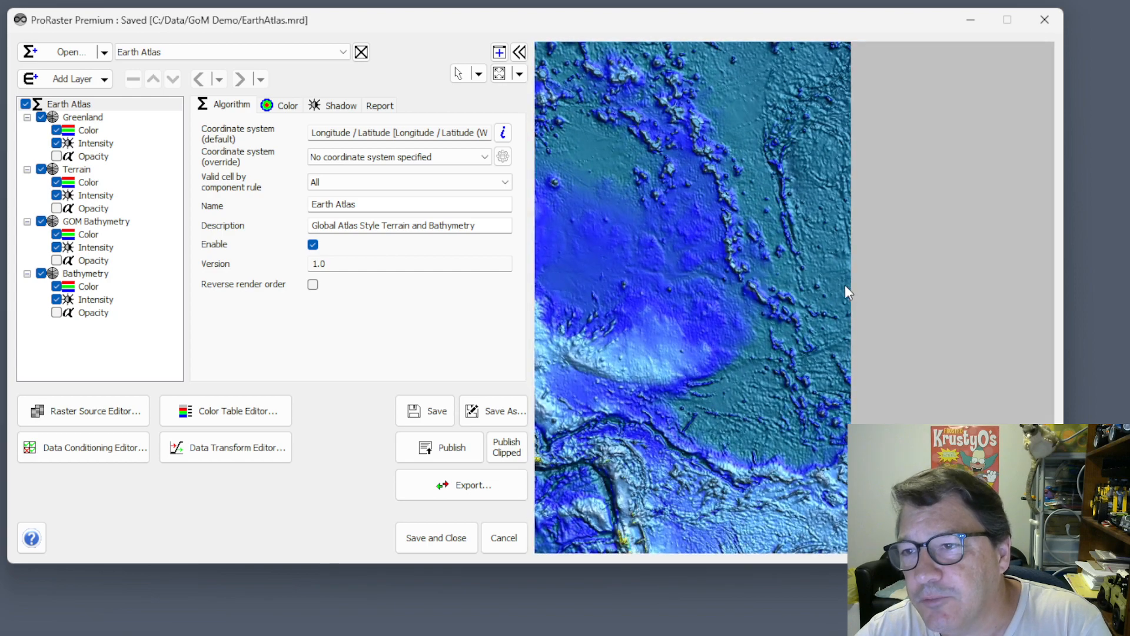
scroll(788, 309, down, 3)
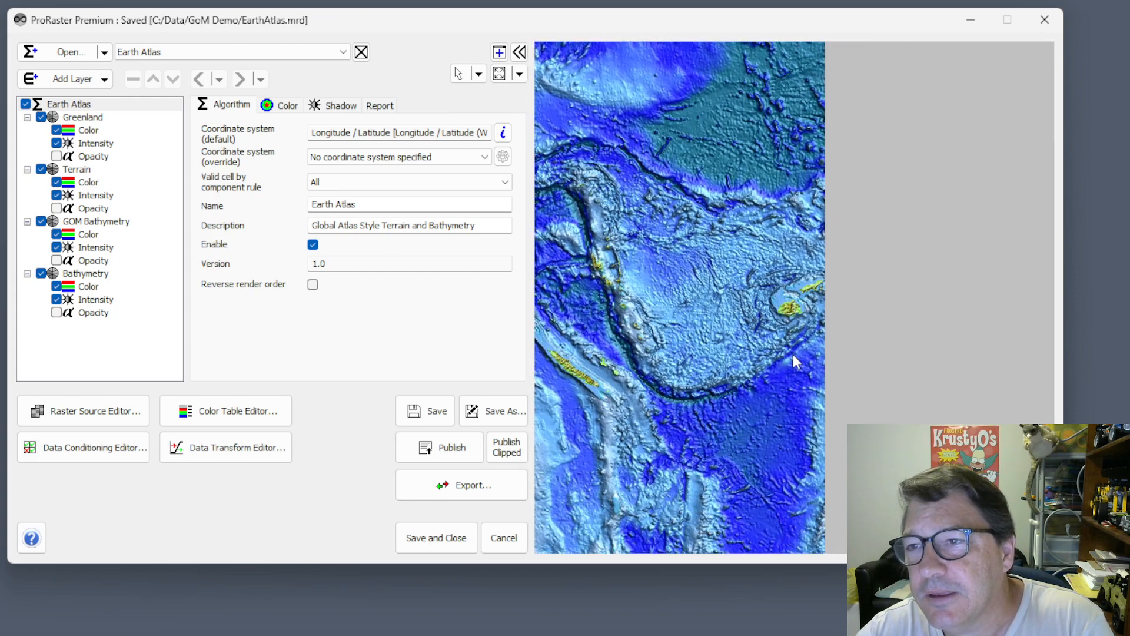
scroll(798, 353, down, 6)
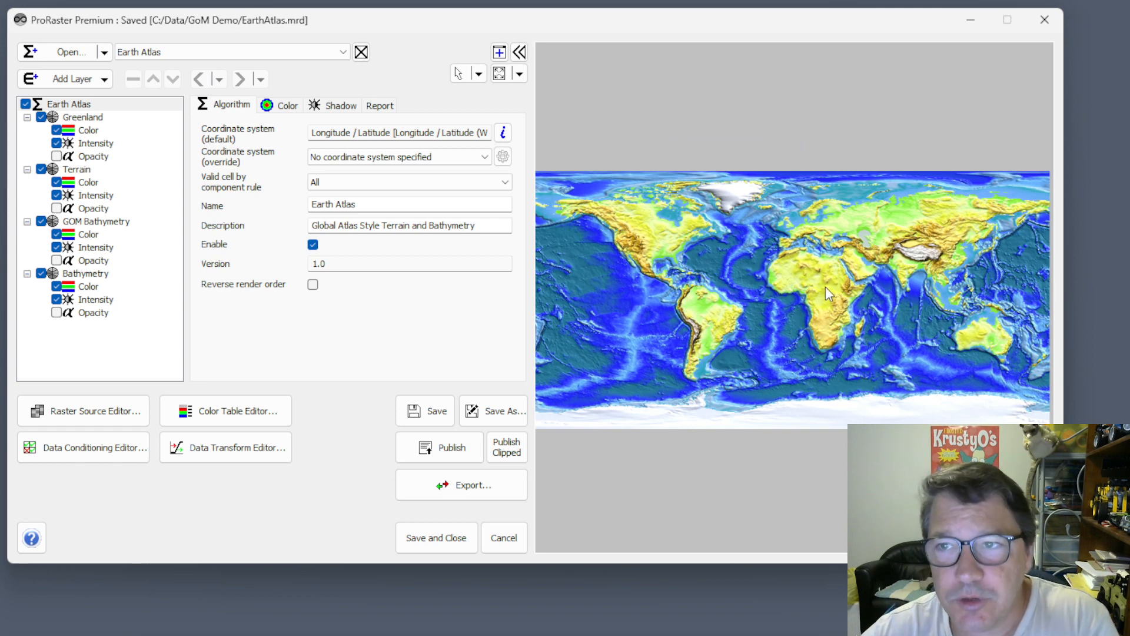
Close the Earth Atlas algorithm and open C:/Data/Atlas/Global Atlas DEM Wrap.mrd
click(361, 53)
click(105, 53)
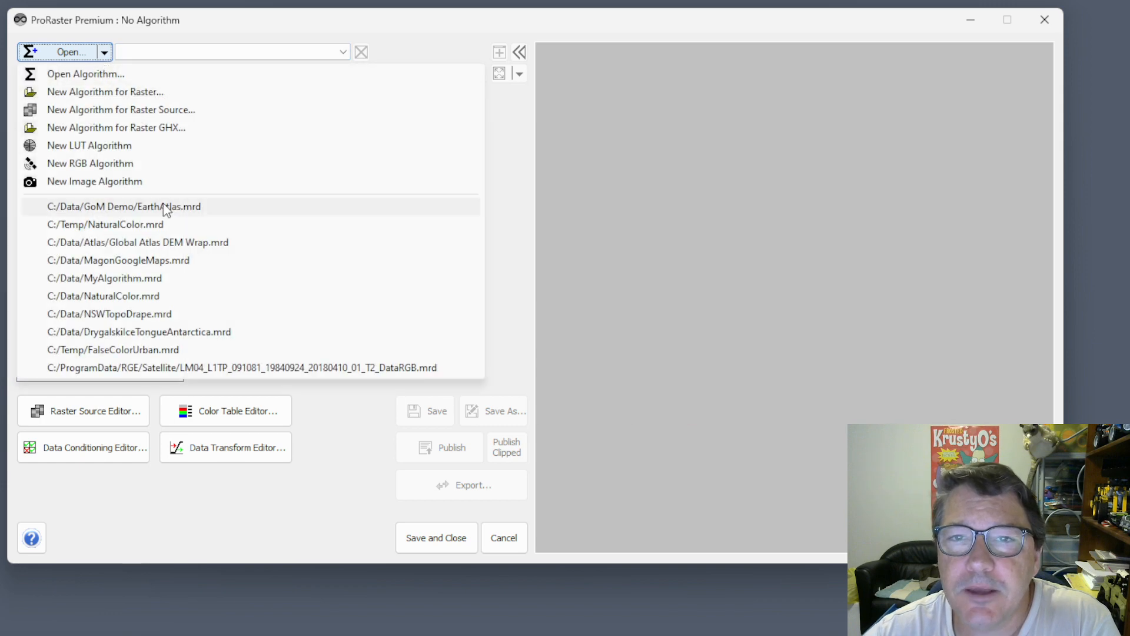
click(152, 242)
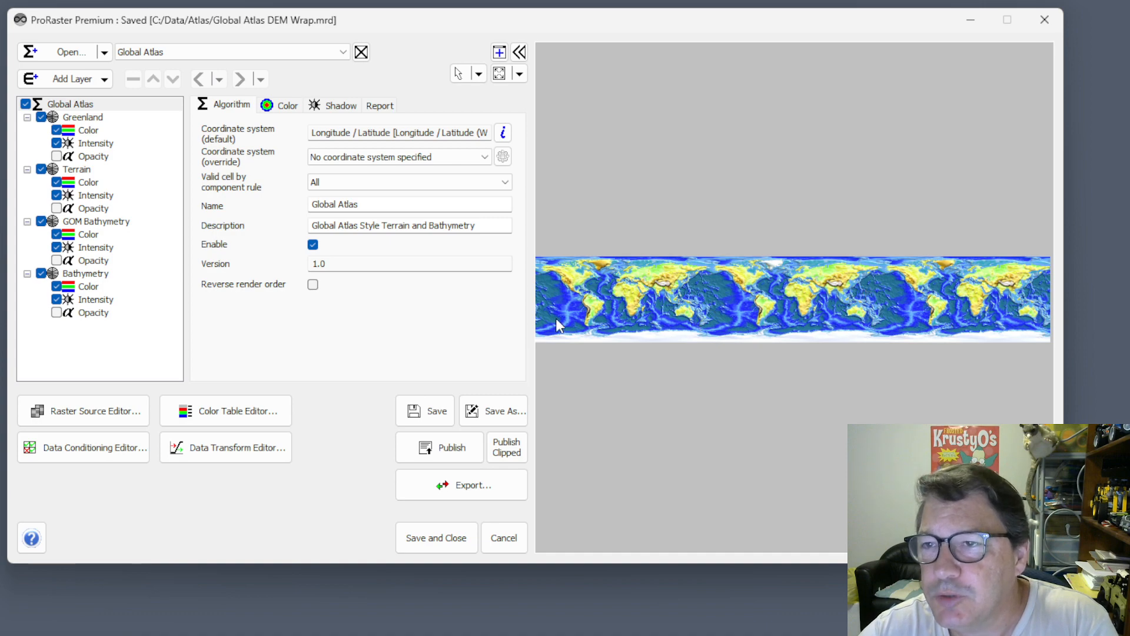
Examine the wrapped Global Atlas map across the Pacific seam, close up around the islands north-east of New Zealand and at world scale
scroll(690, 306, up, 1)
scroll(690, 306, up, 15)
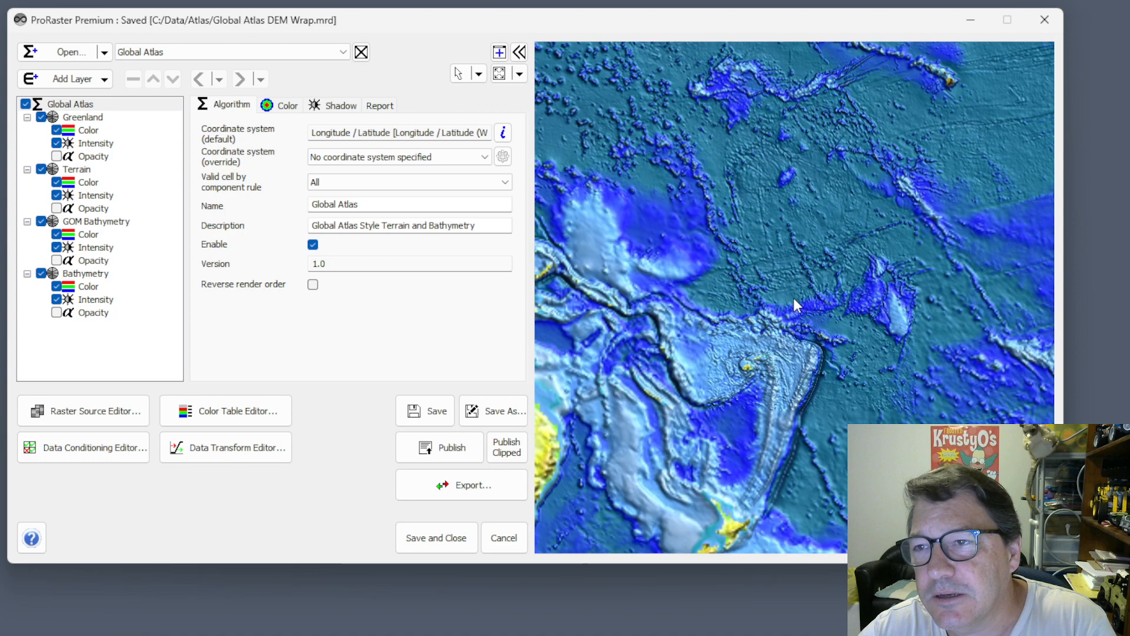
drag(829, 317, 718, 296)
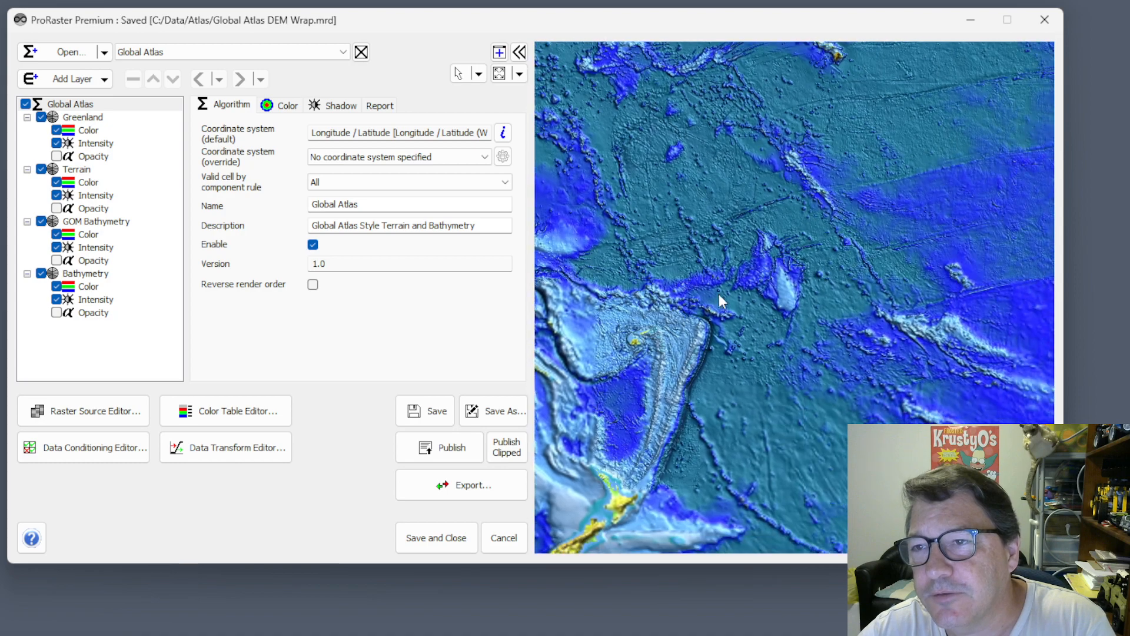
scroll(706, 302, up, 8)
drag(705, 383, 873, 263)
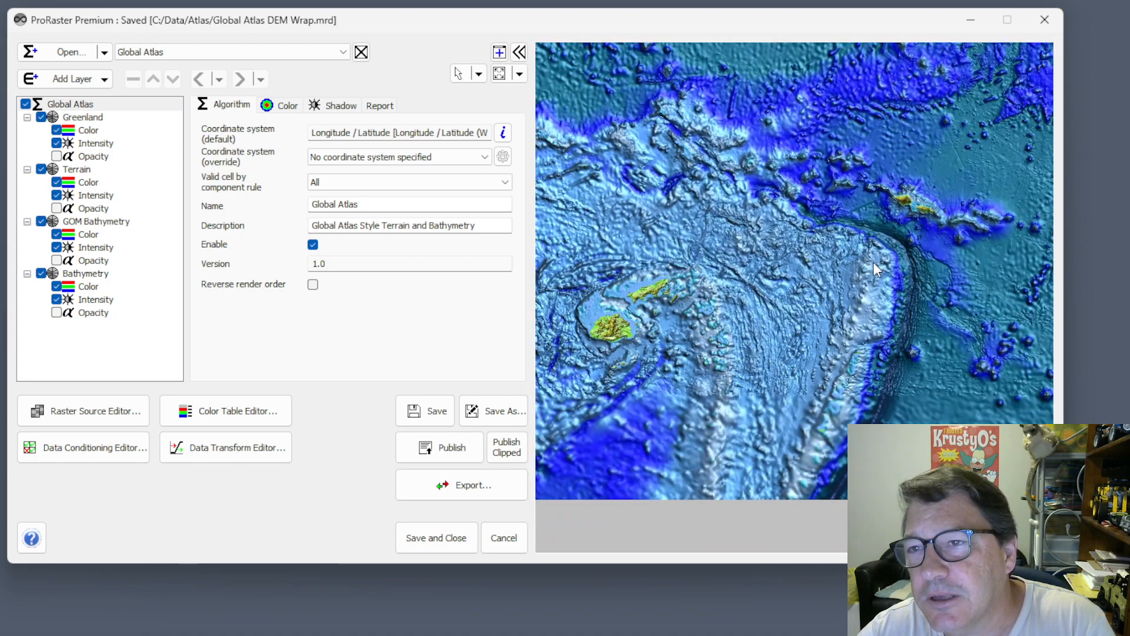
scroll(636, 331, up, 9)
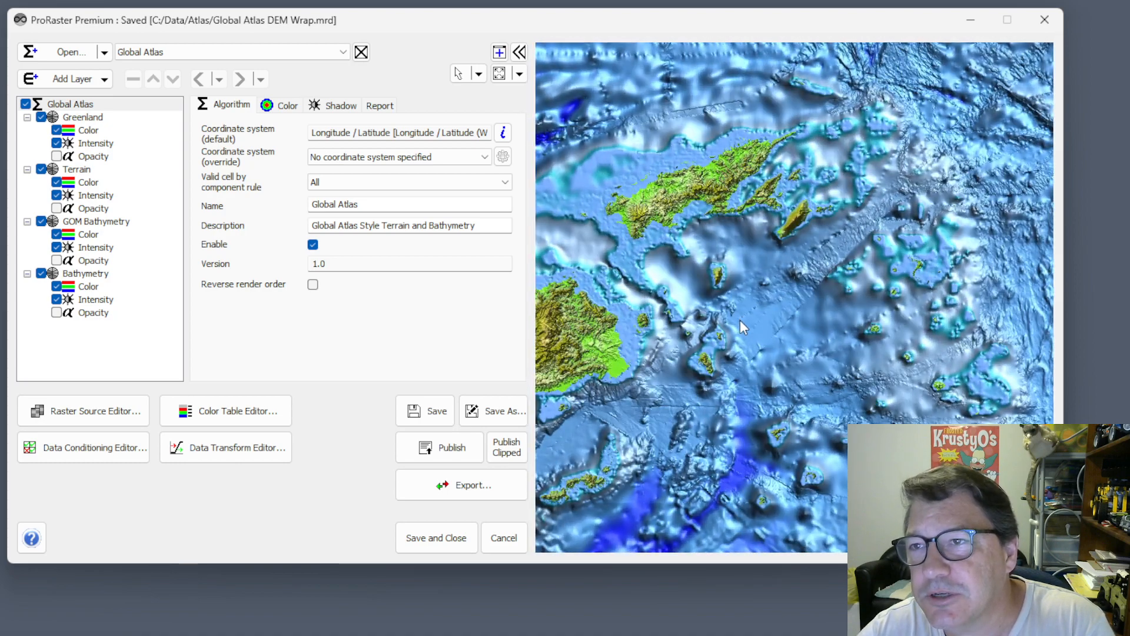
scroll(839, 341, down, 5)
drag(967, 341, 778, 295)
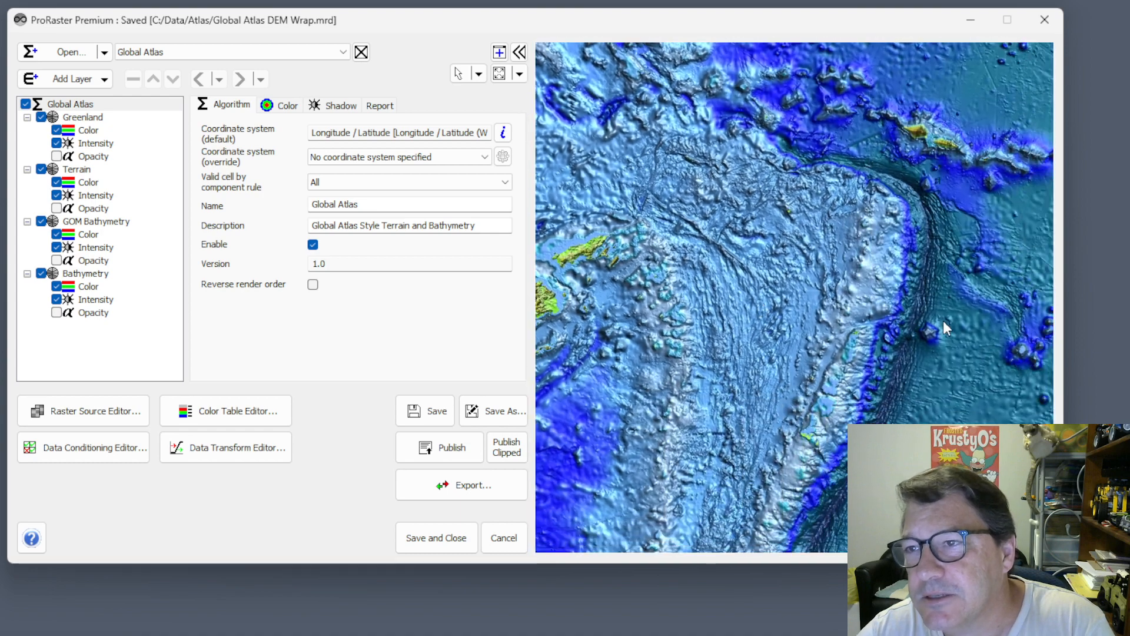
drag(943, 321, 871, 331)
scroll(870, 331, down, 5)
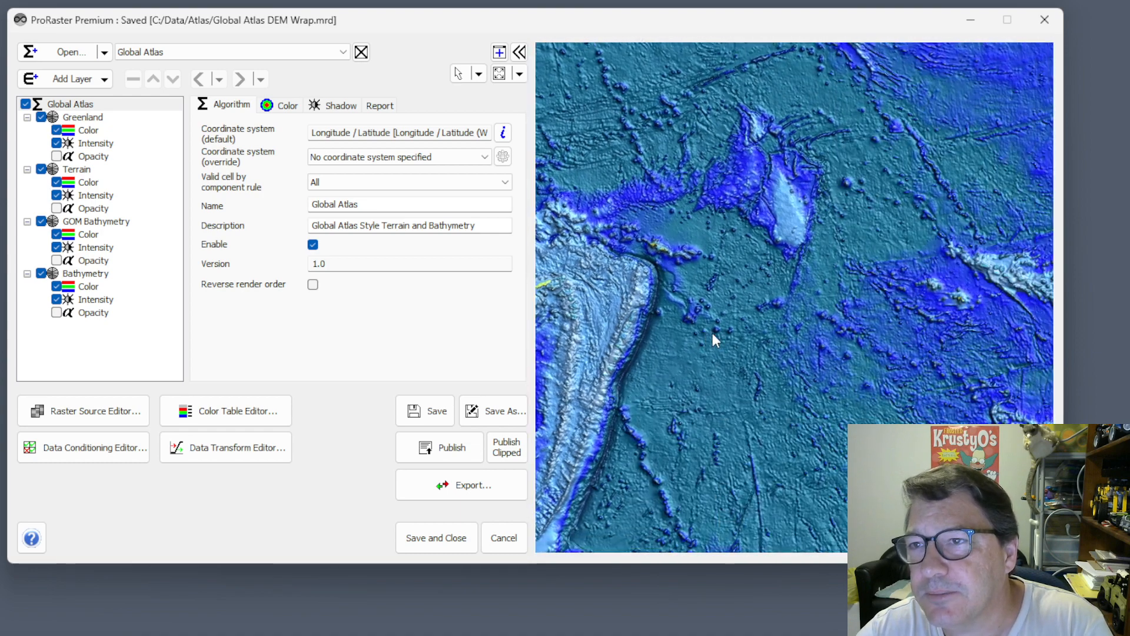
scroll(722, 333, down, 6)
scroll(722, 333, down, 3)
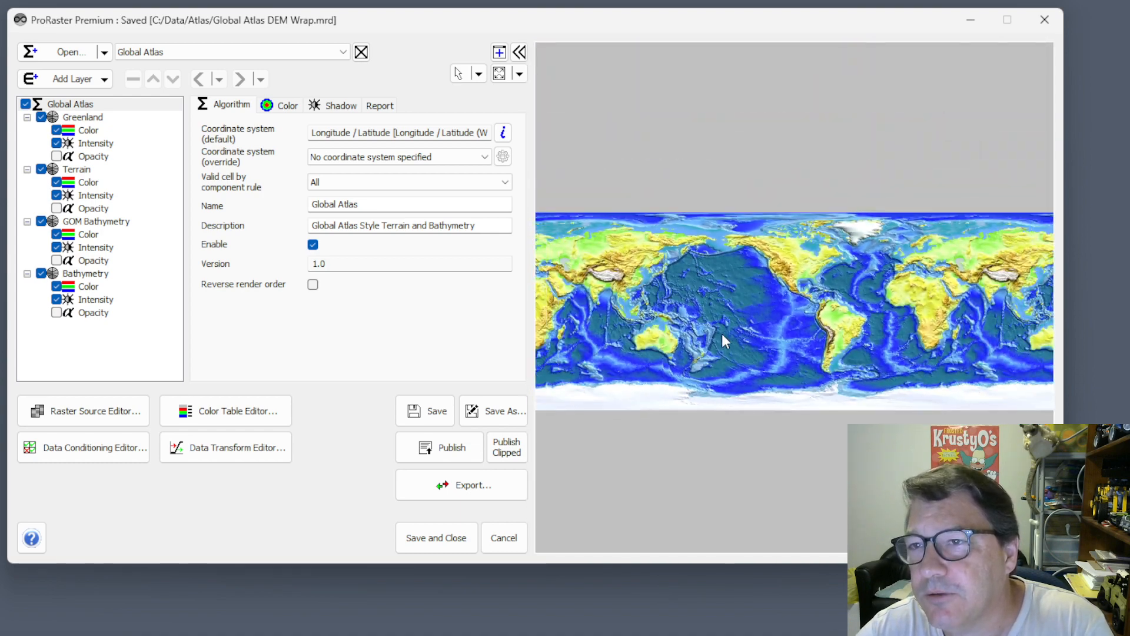
drag(1017, 326, 779, 285)
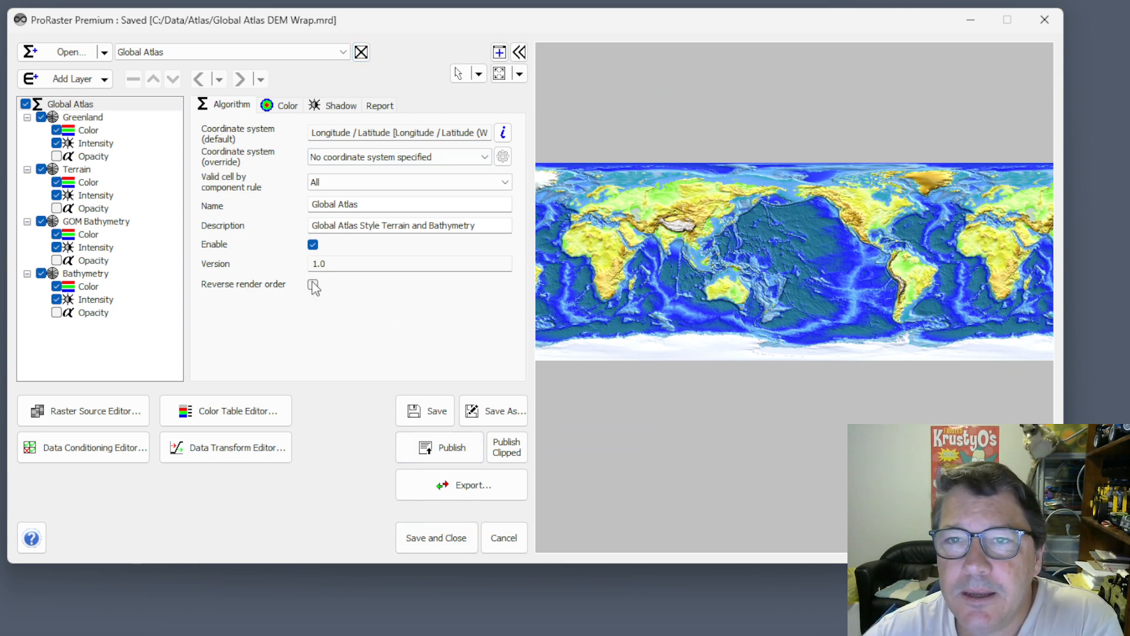
Review the output formats available for exporting the Global Atlas algorithm and leave the export without processing it
click(476, 486)
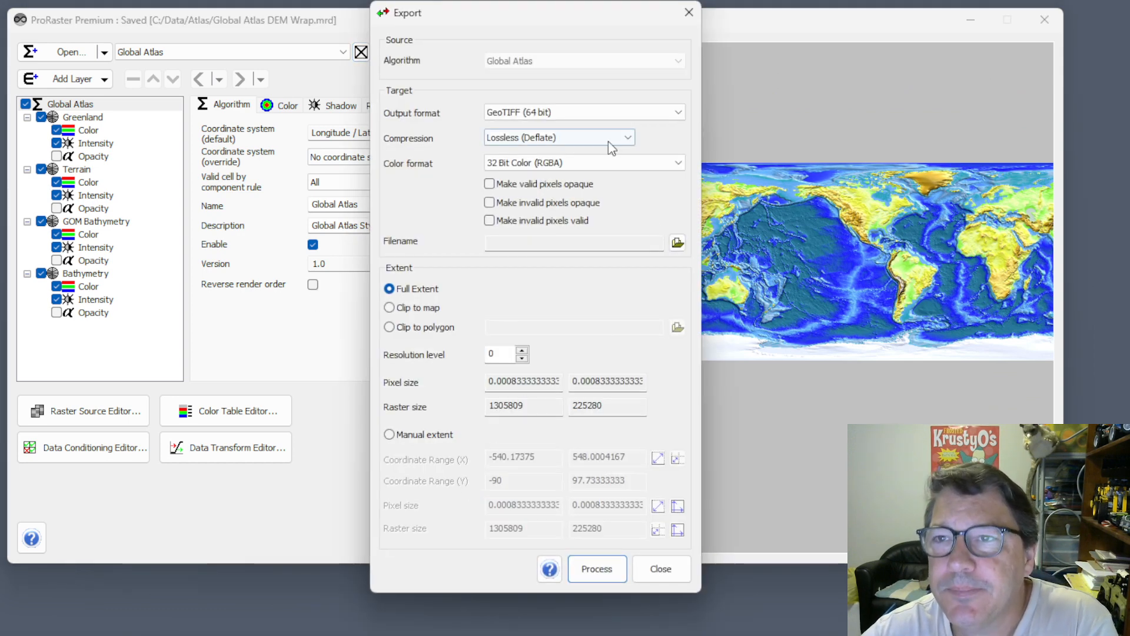
click(571, 115)
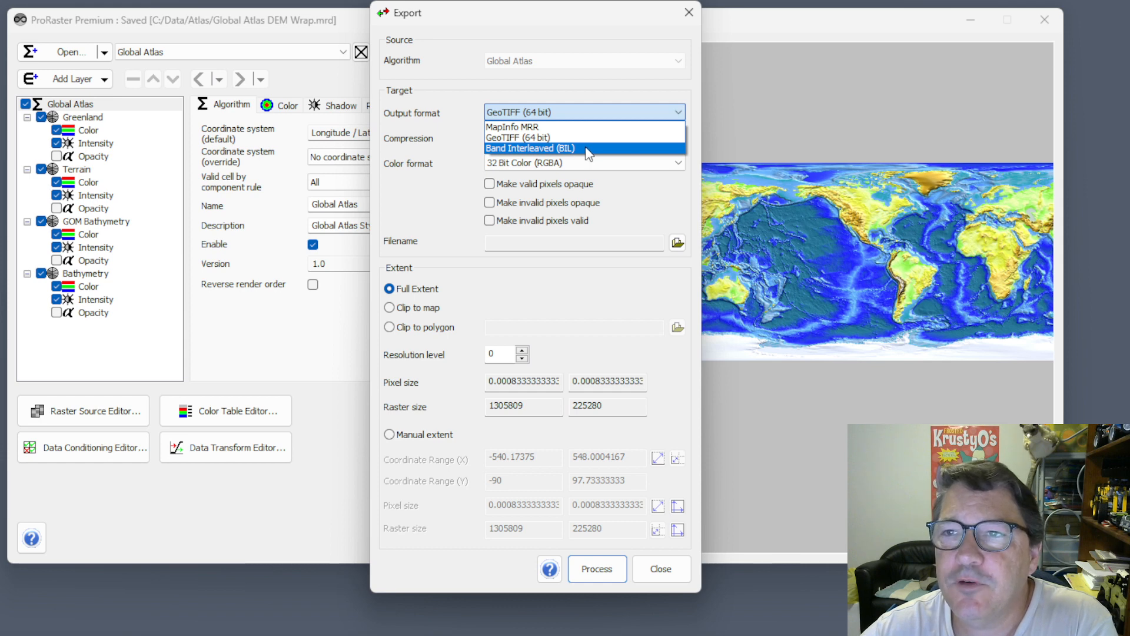
click(600, 87)
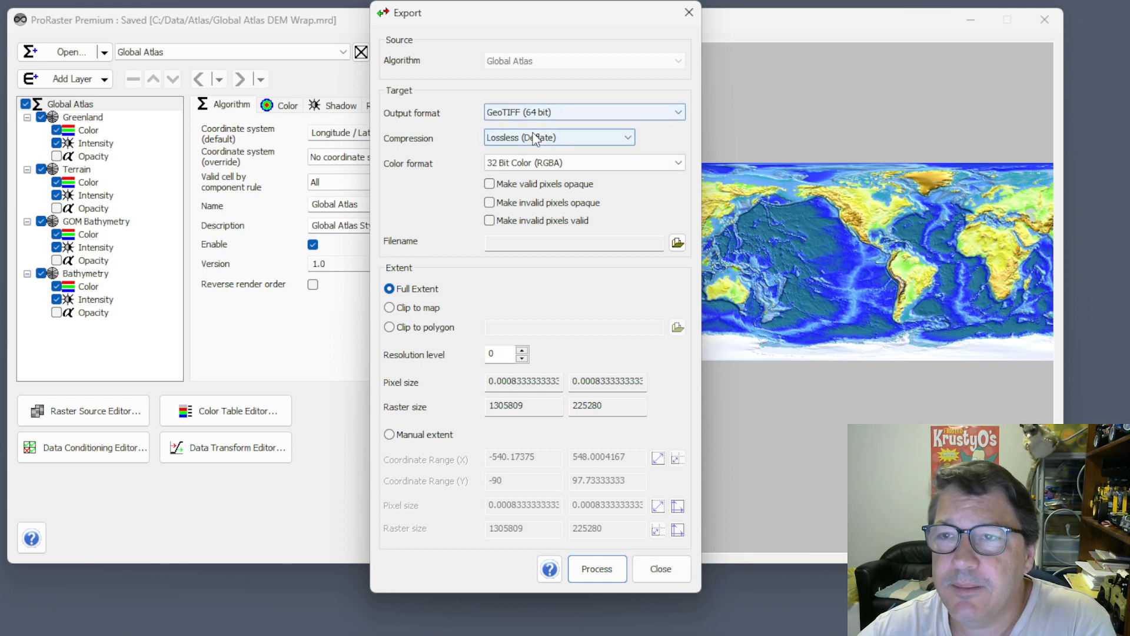
click(690, 14)
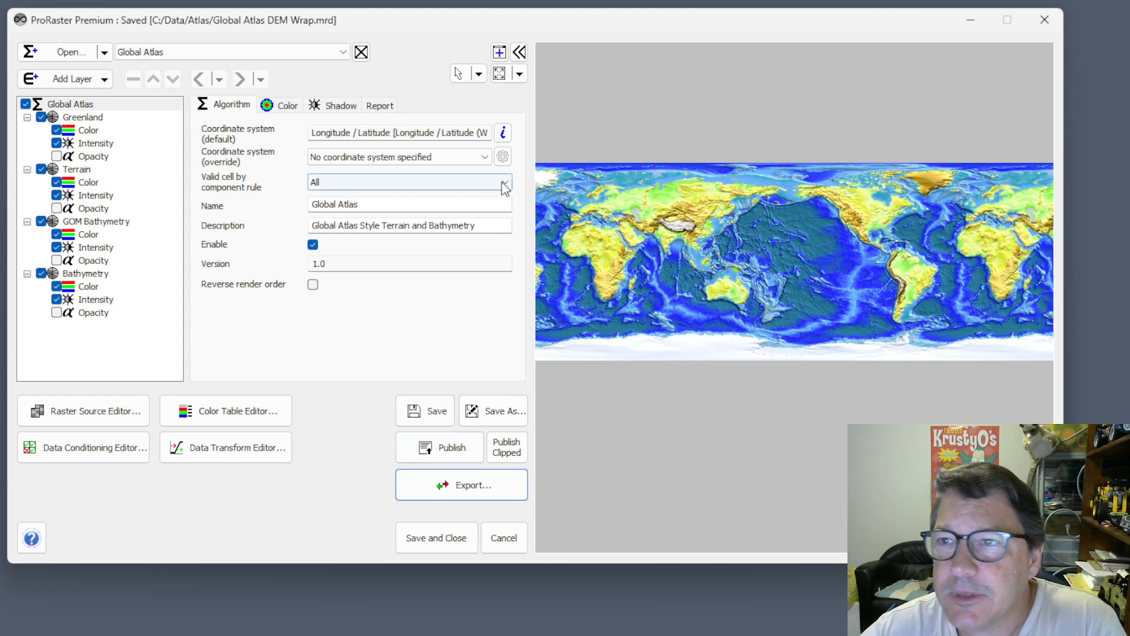
Close the Global Atlas algorithm, open C:/Data/GoM Demo/EarthAtlas.mrd and show the map at its full extent
click(361, 53)
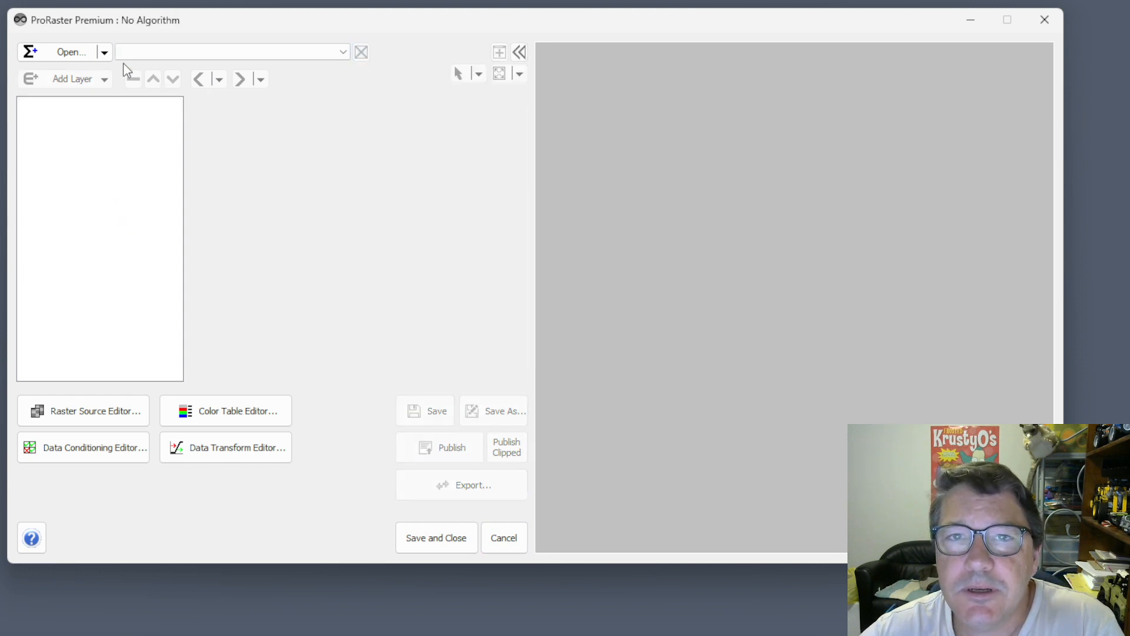
click(104, 52)
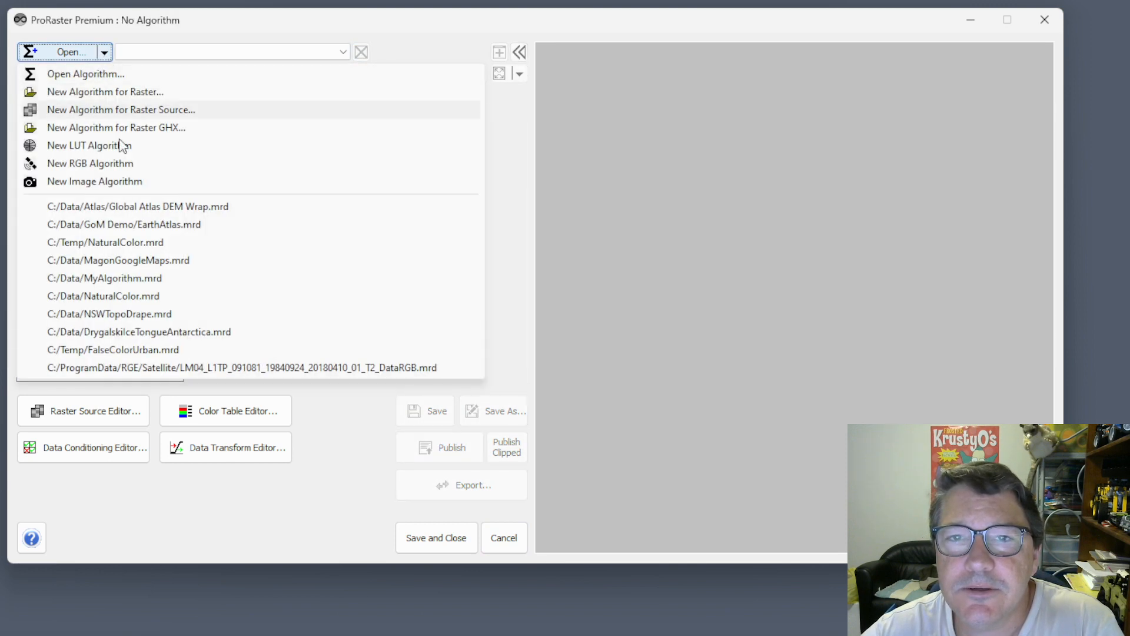
click(132, 224)
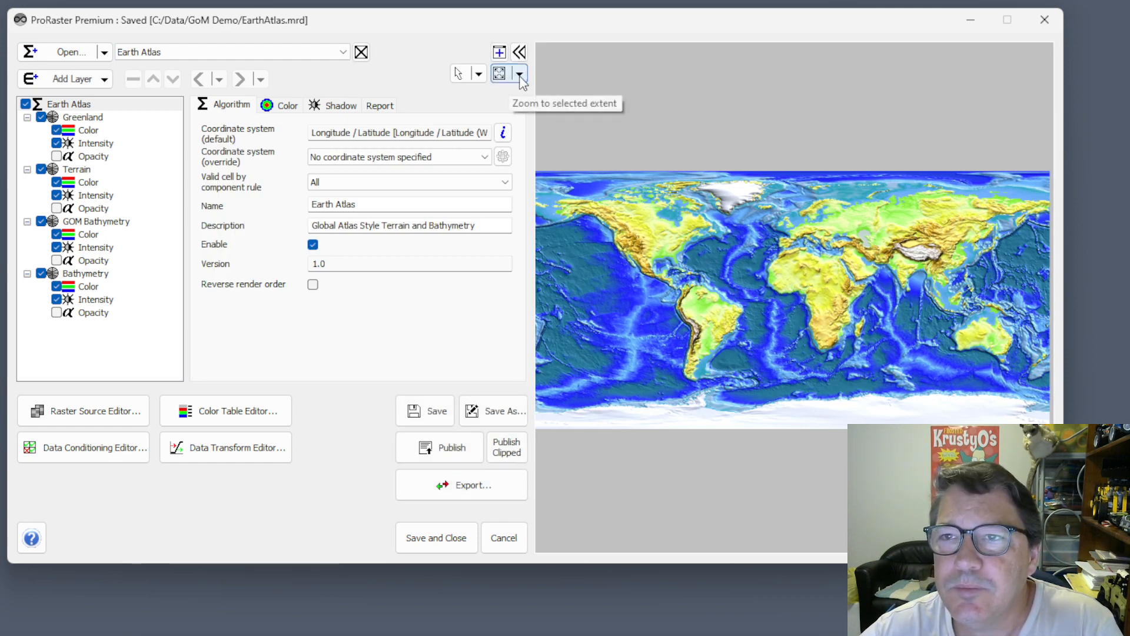
click(502, 75)
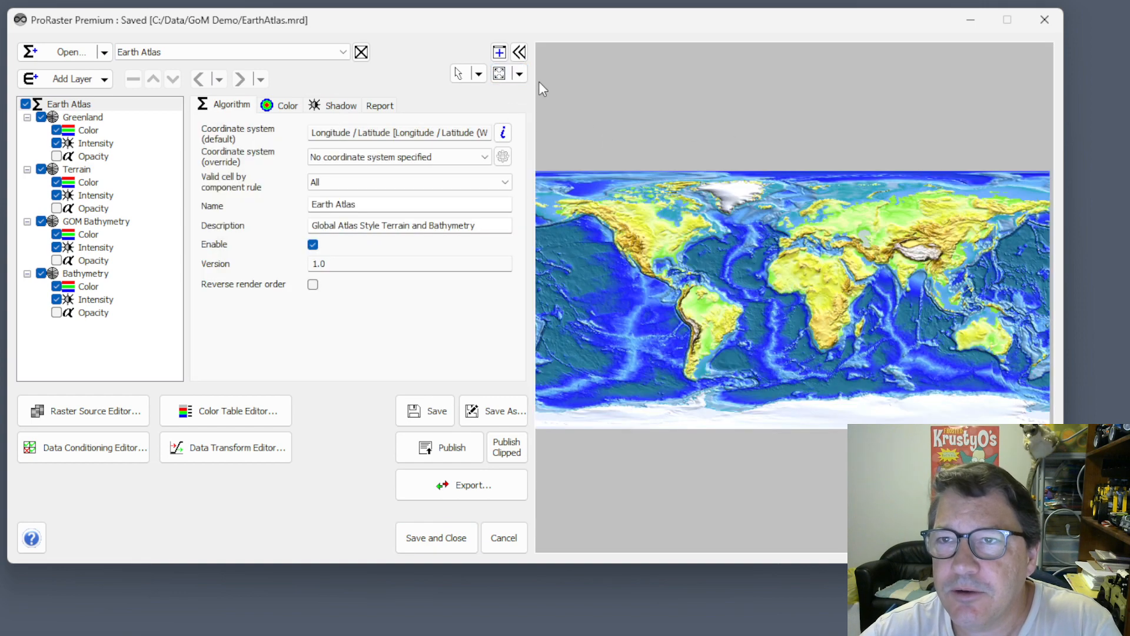
Enter manual zoom extents for the map of north 45, south -45, west -20 and east 50
click(520, 73)
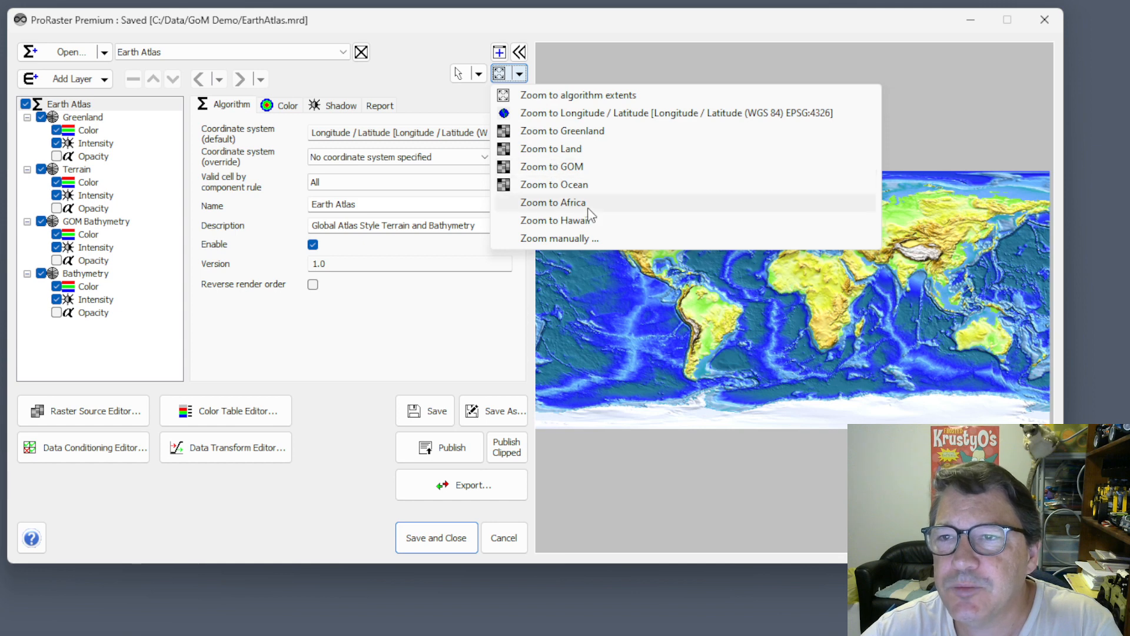
click(561, 238)
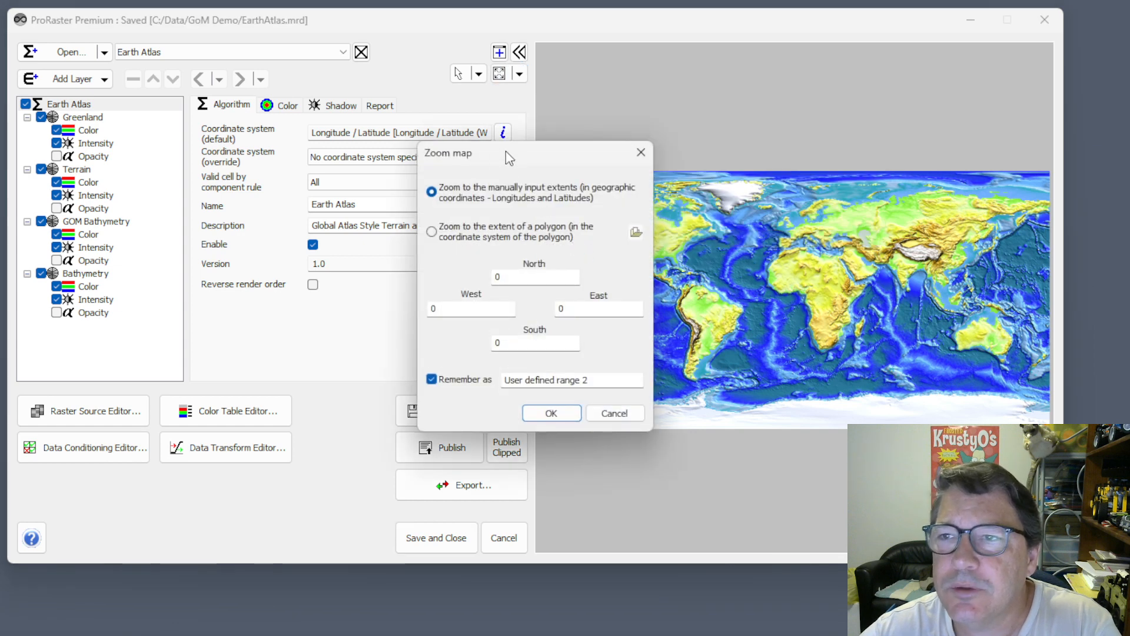
drag(507, 151, 583, 142)
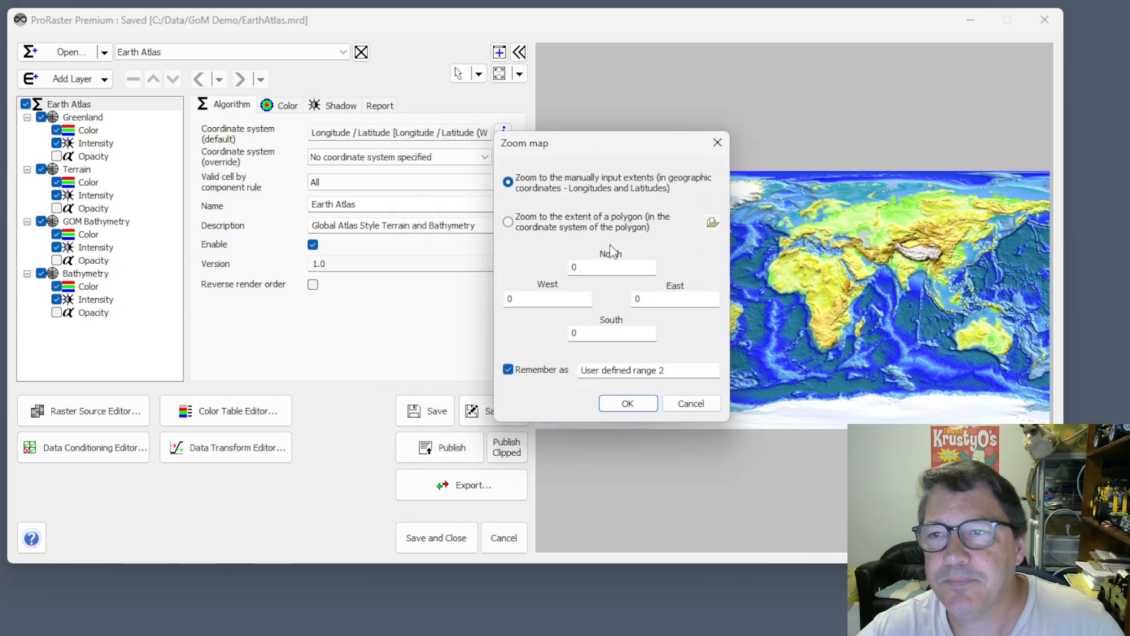
click(595, 267)
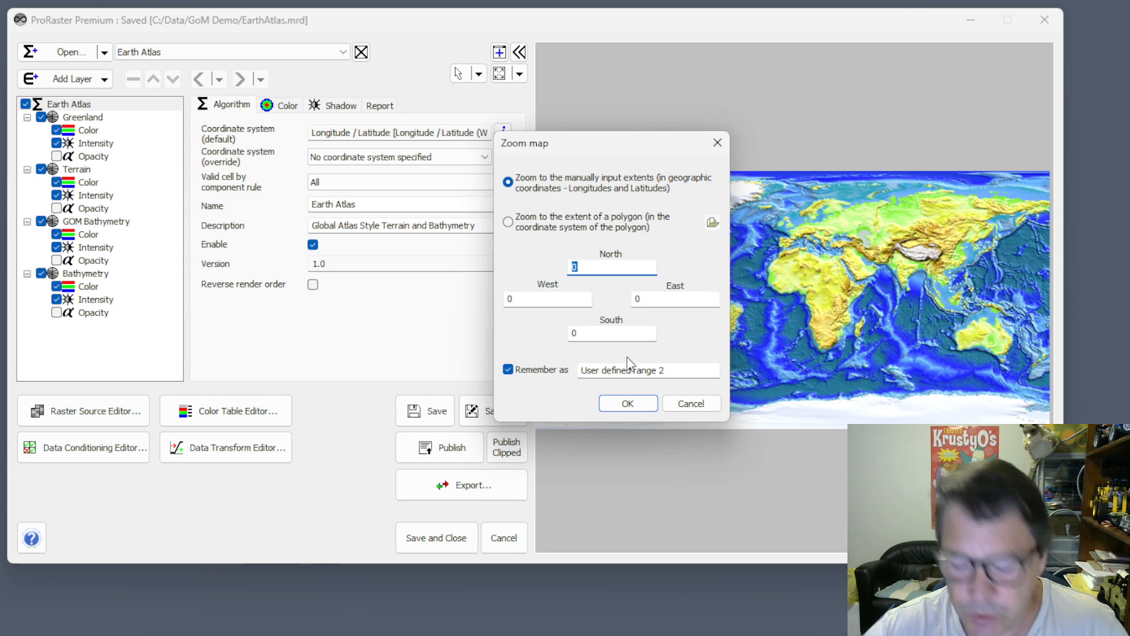
text(45)
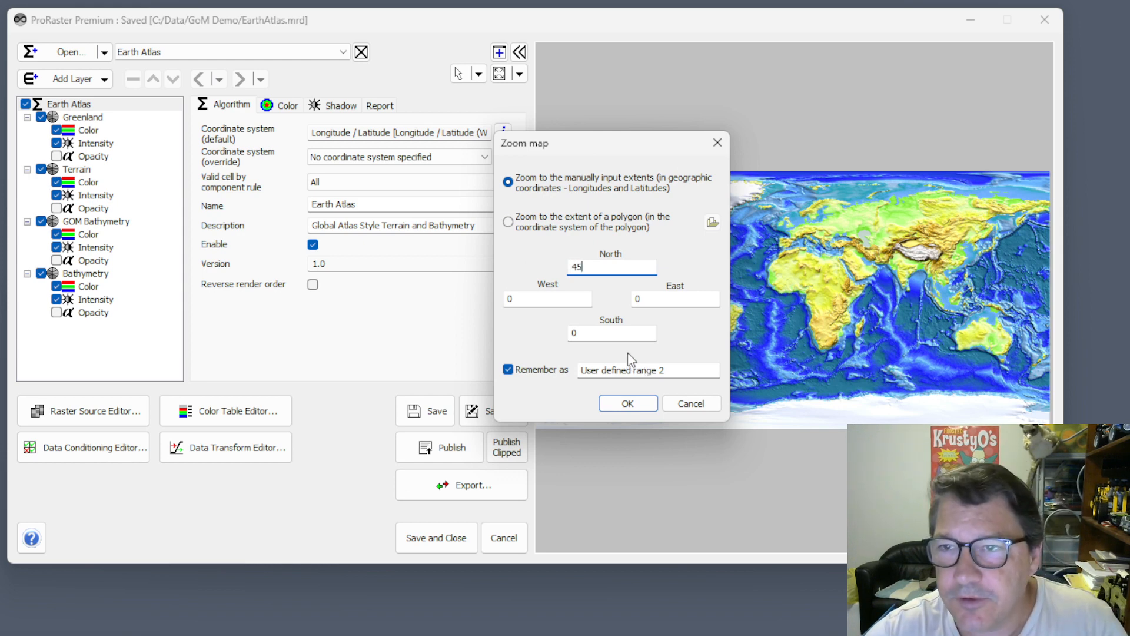
click(587, 335)
text(-45)
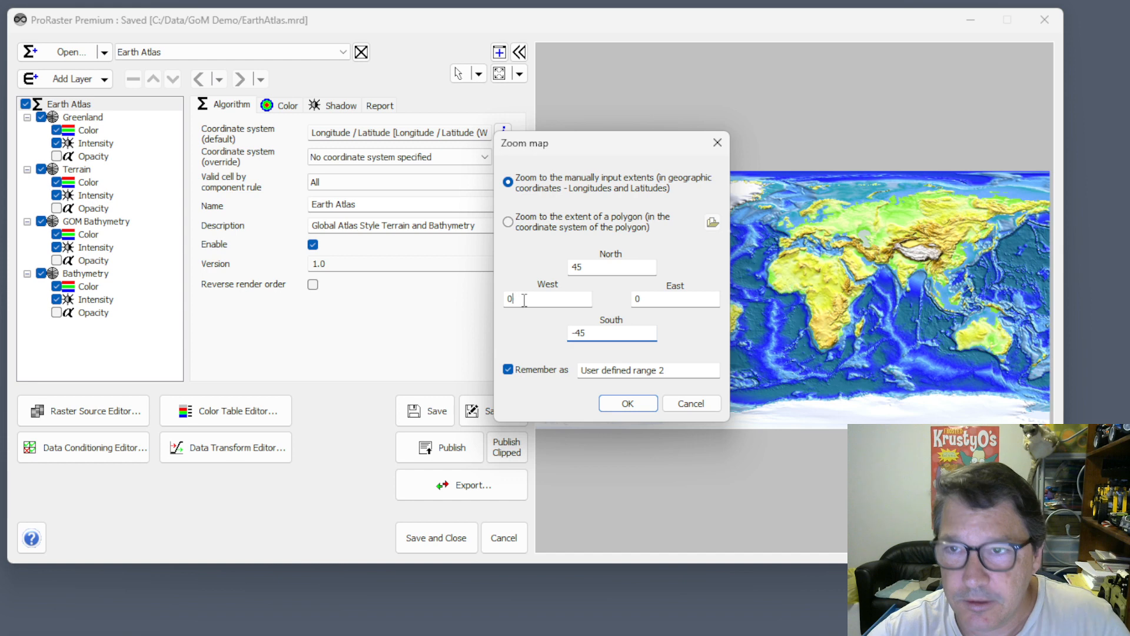
drag(522, 298, 417, 294)
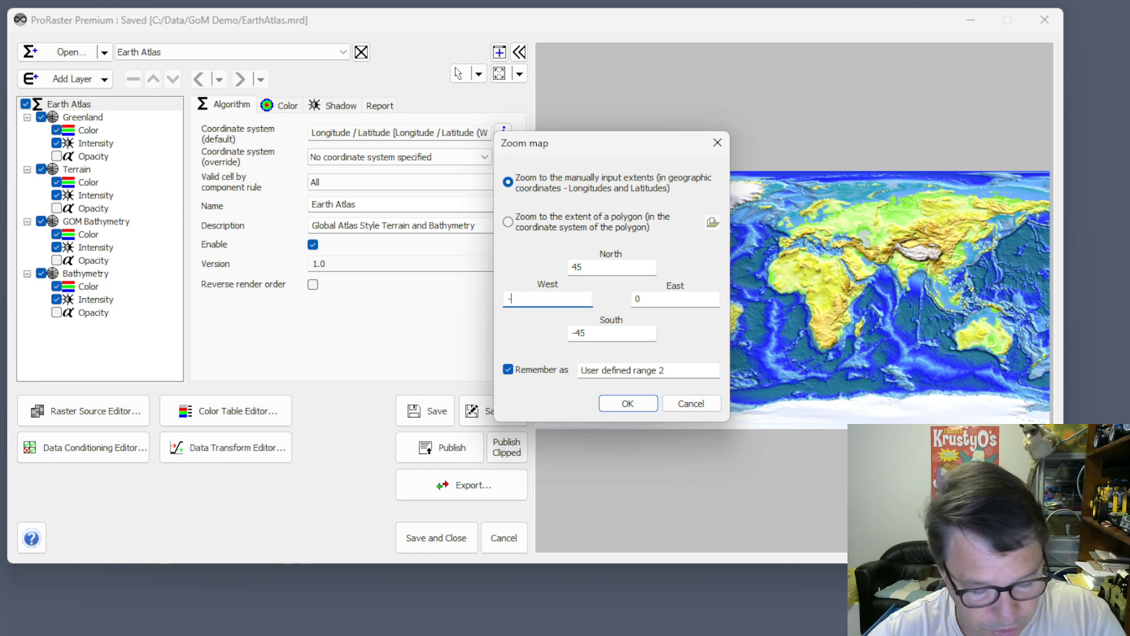
click(676, 302)
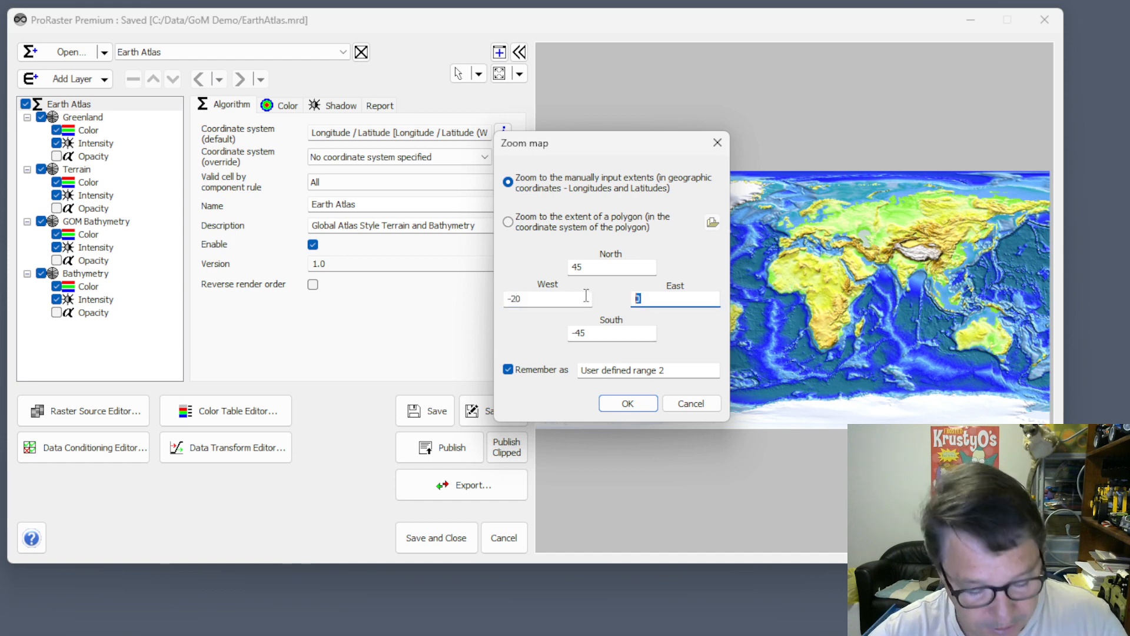
Remember the manual zoom range as Africa Zoom and apply it to the map
drag(681, 371, 496, 345)
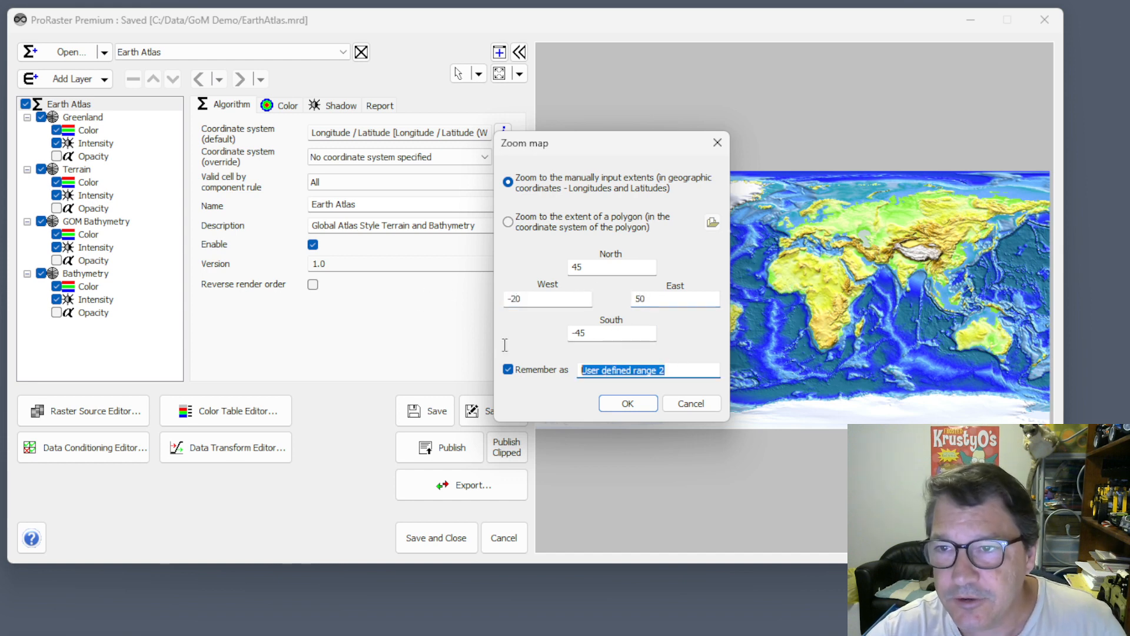
text(Afr)
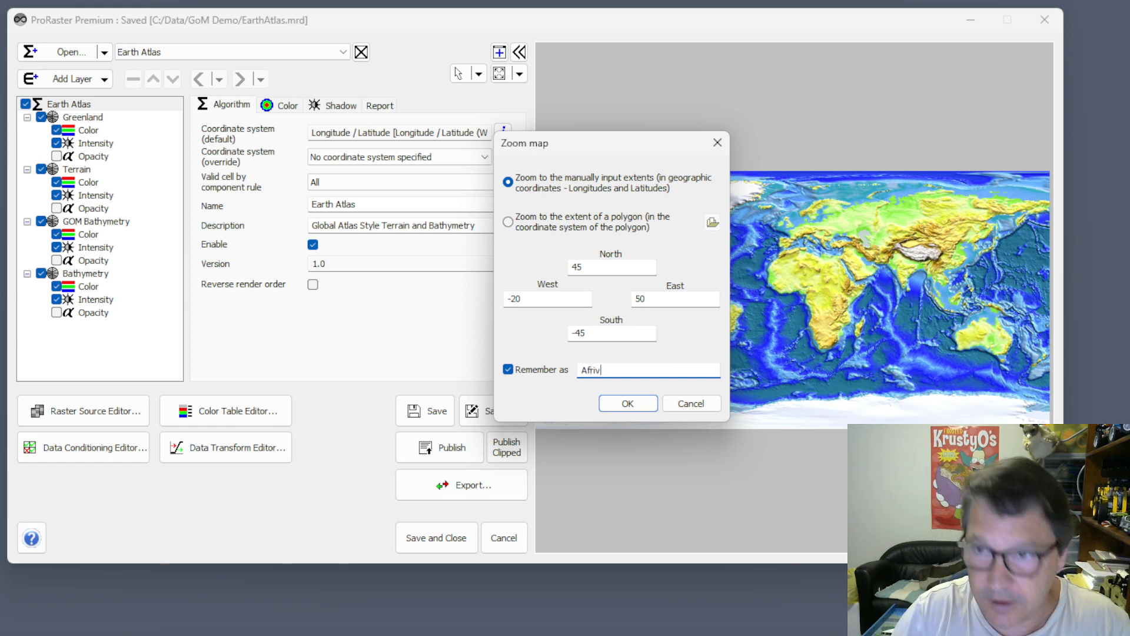
text(ica Z)
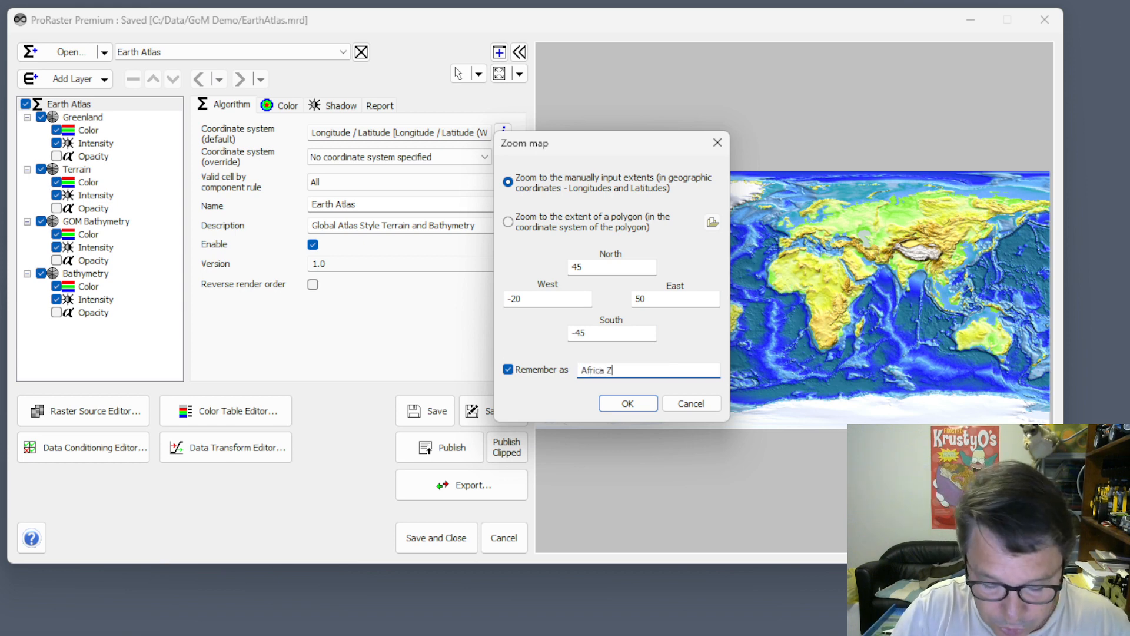
text(oom)
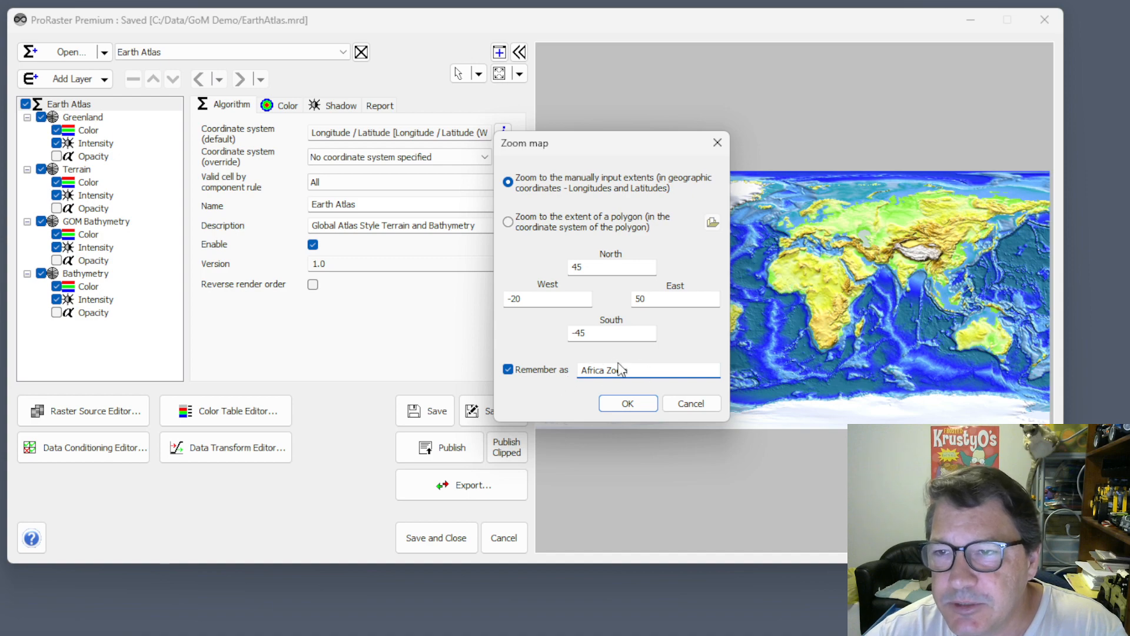
click(627, 403)
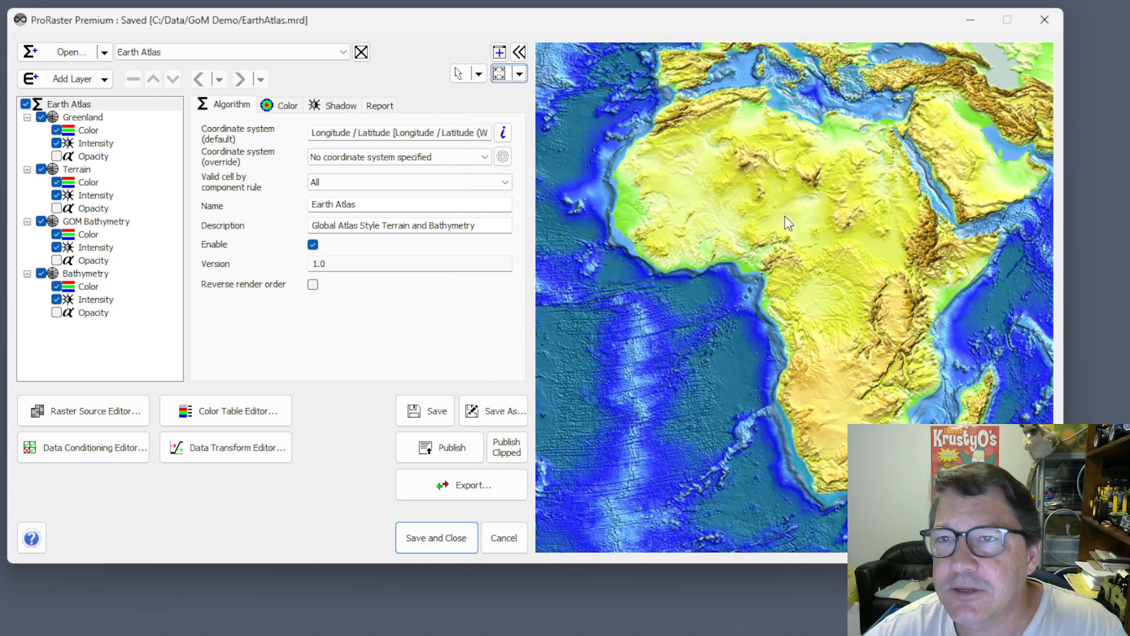
Recall the remembered Africa Zoom range, return to the whole world map, and recall Africa Zoom again
click(519, 74)
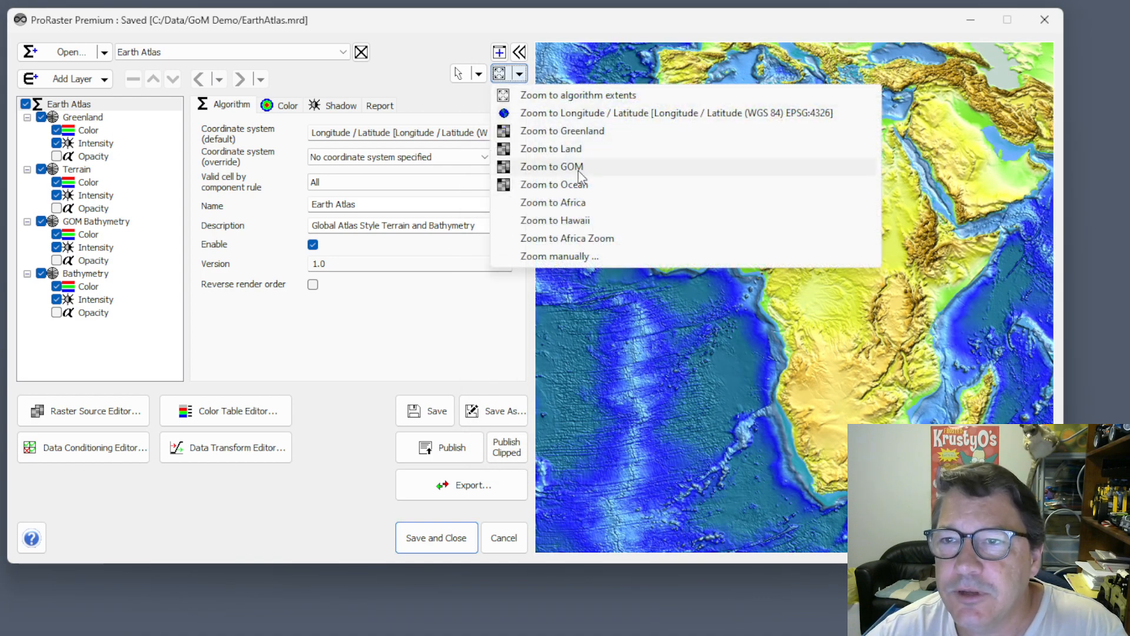
click(563, 240)
click(499, 75)
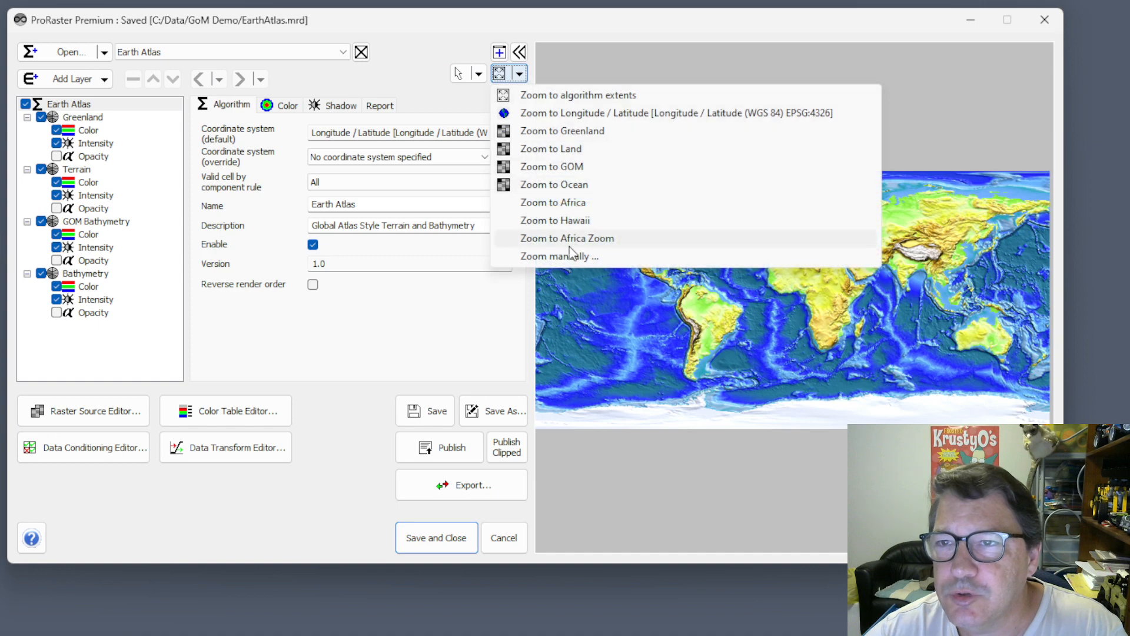
click(568, 240)
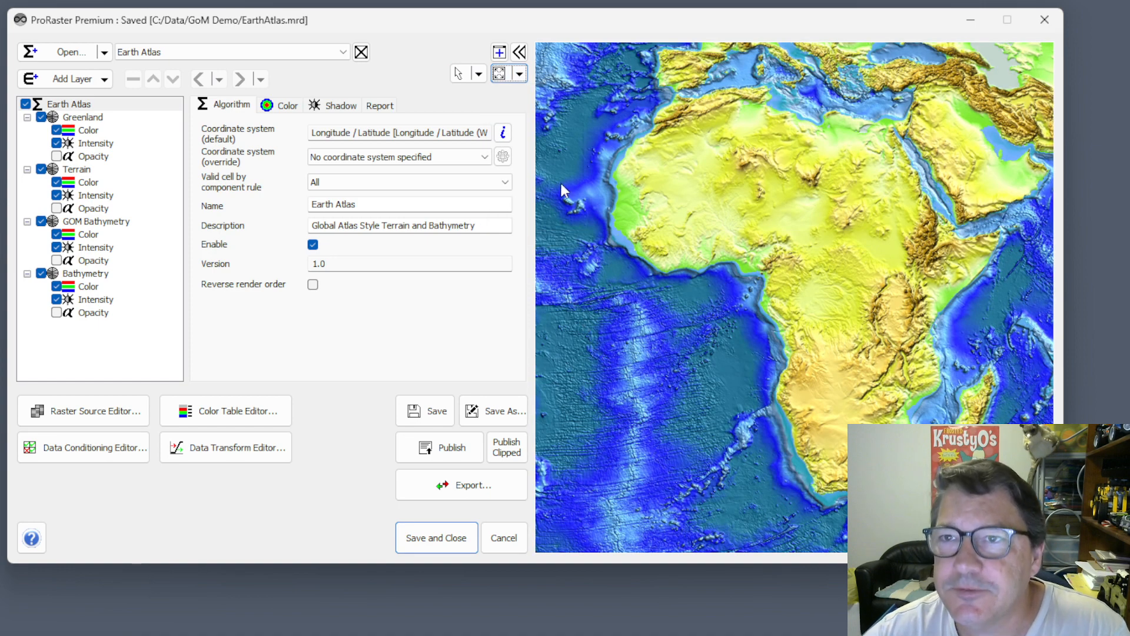
Zoom the map to the extent of the polygon table Hawaii_Mainland_Level1.TAB from the Polygons folder, remembering the range under the table's name
click(520, 74)
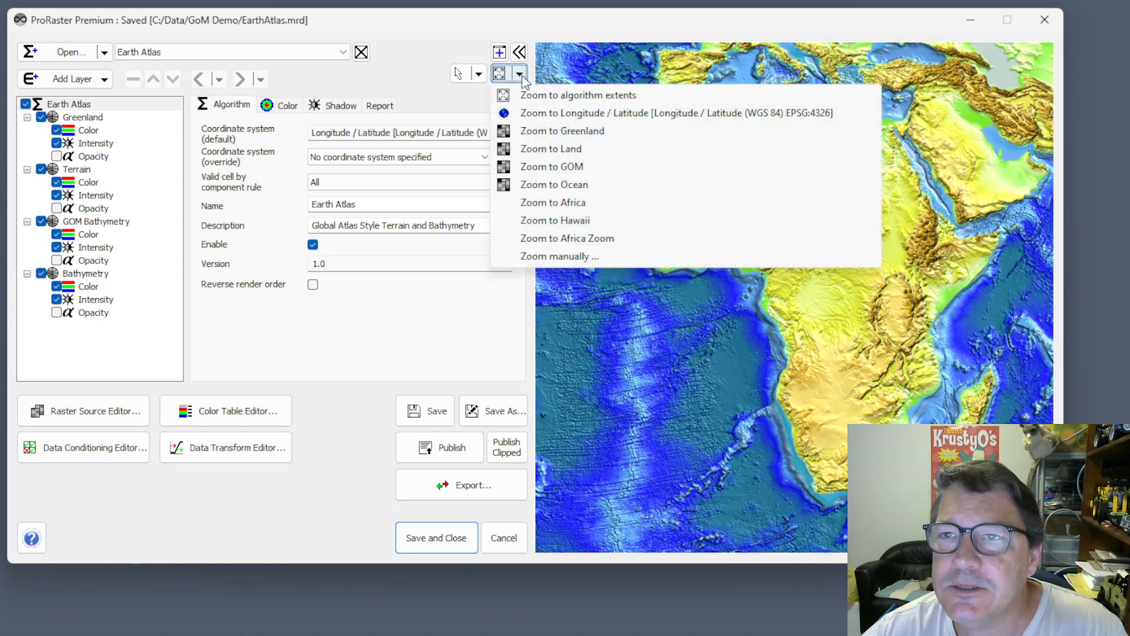
click(565, 257)
click(501, 233)
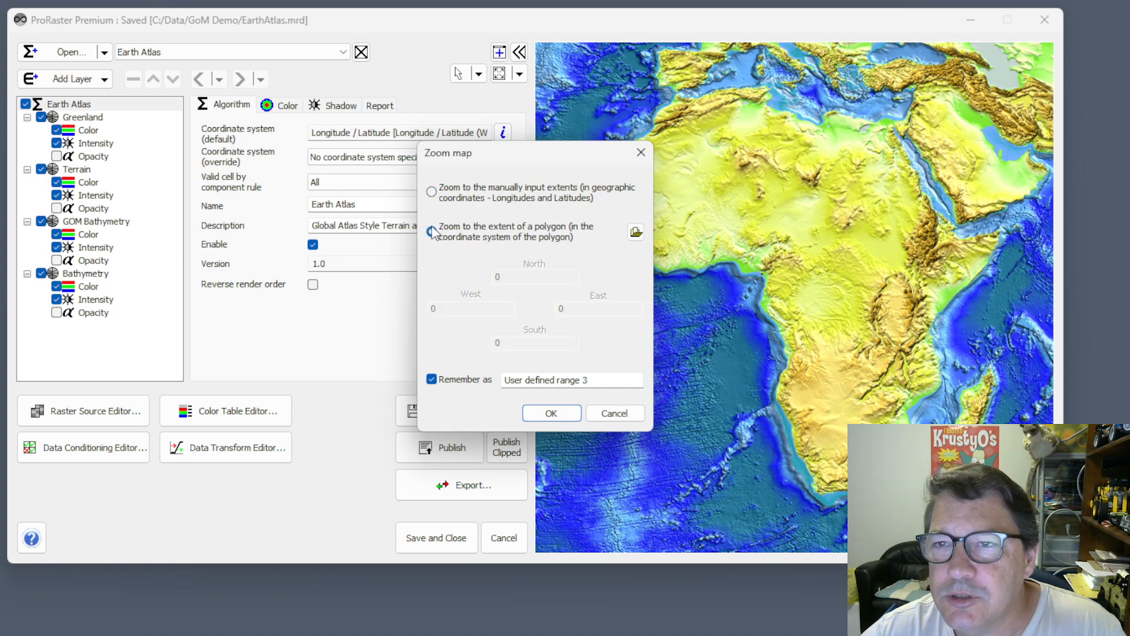
click(636, 232)
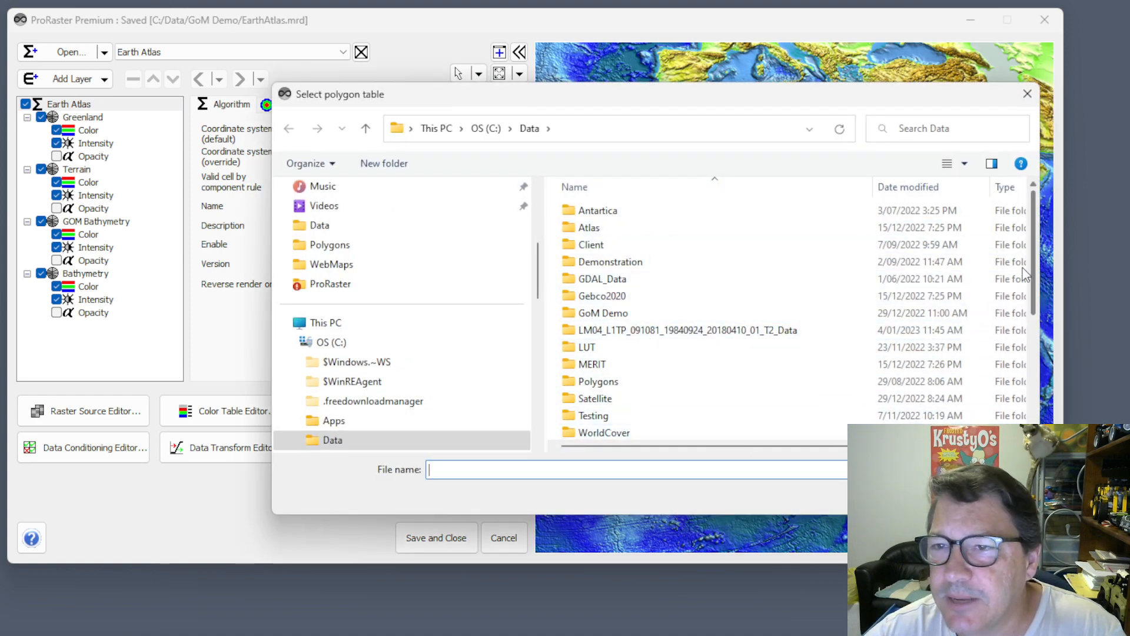
double_click(601, 382)
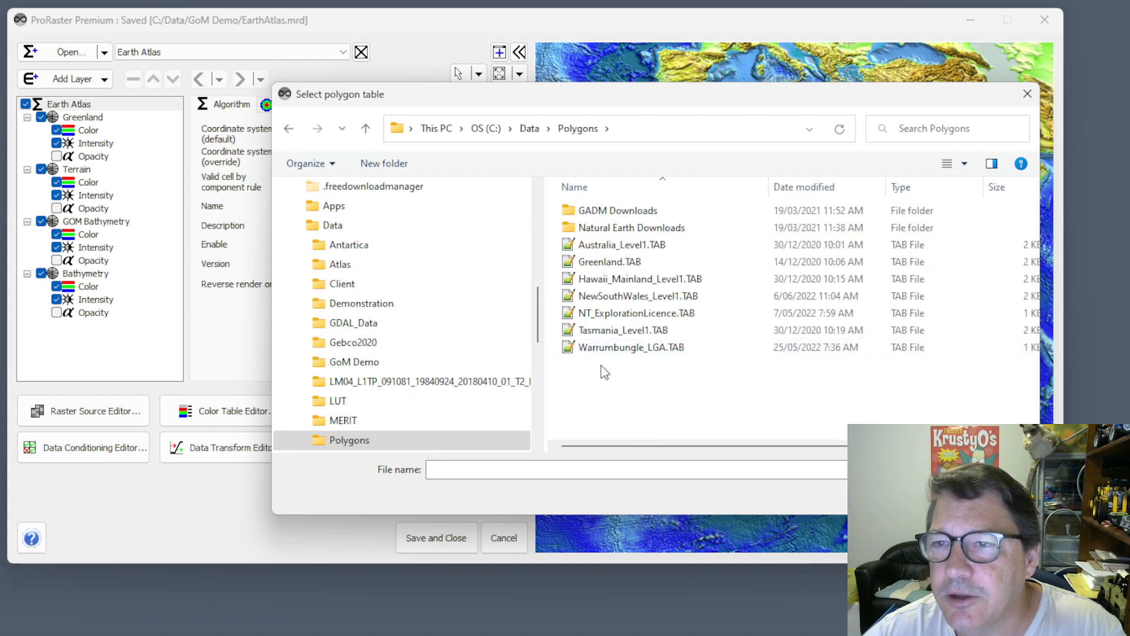
double_click(615, 281)
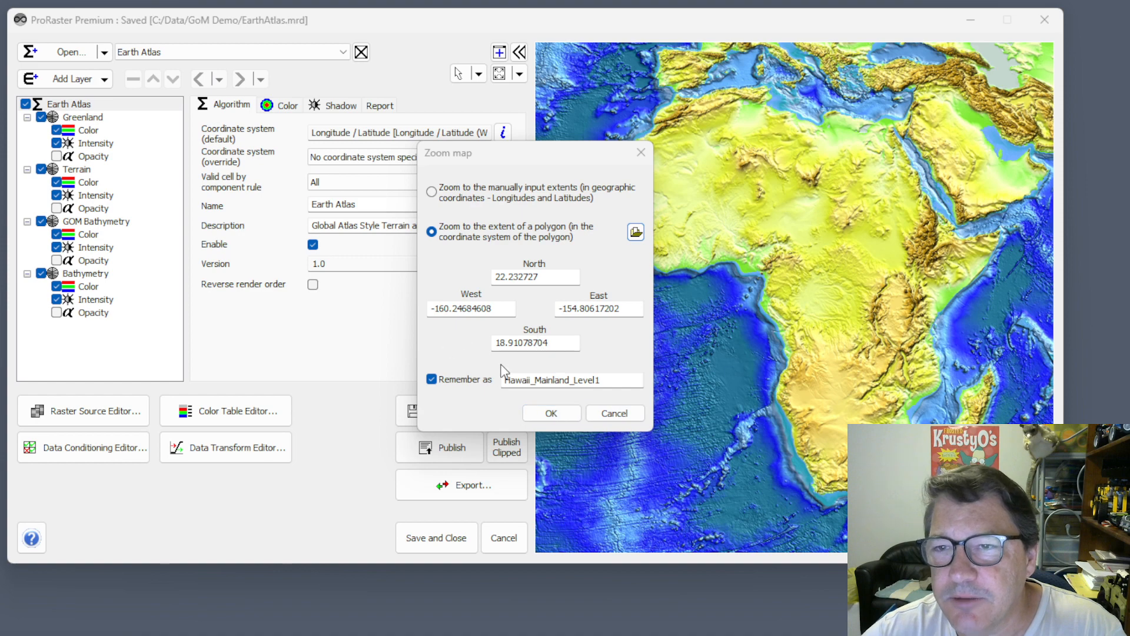
click(549, 412)
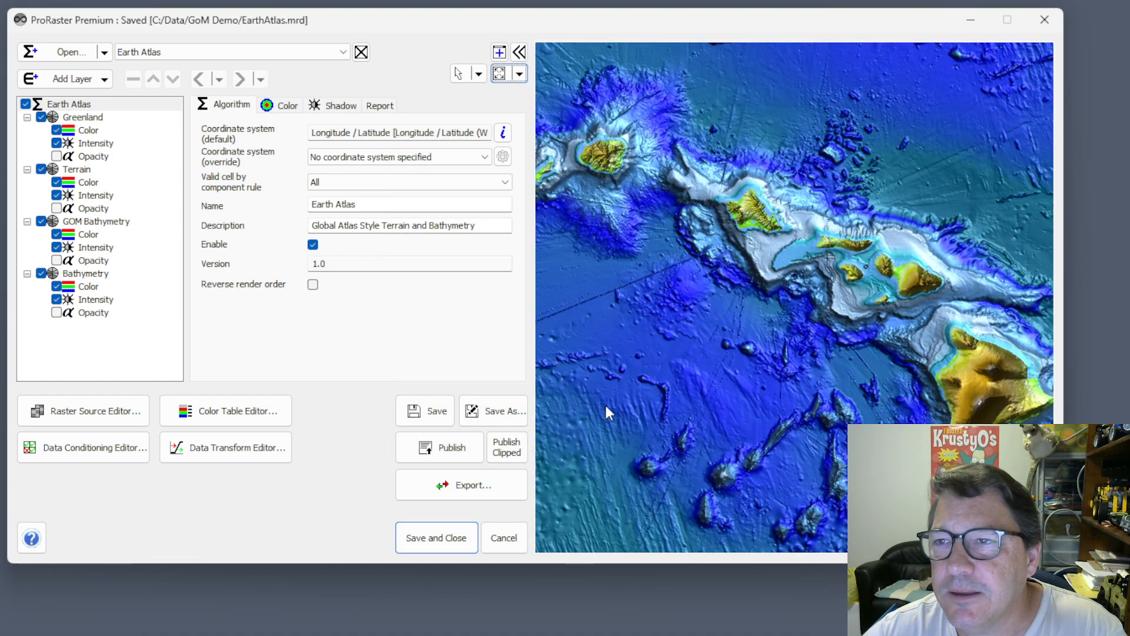
Switch the map view to the remembered Africa Zoom range and back to Hawaii_Mainland_Level1
click(519, 74)
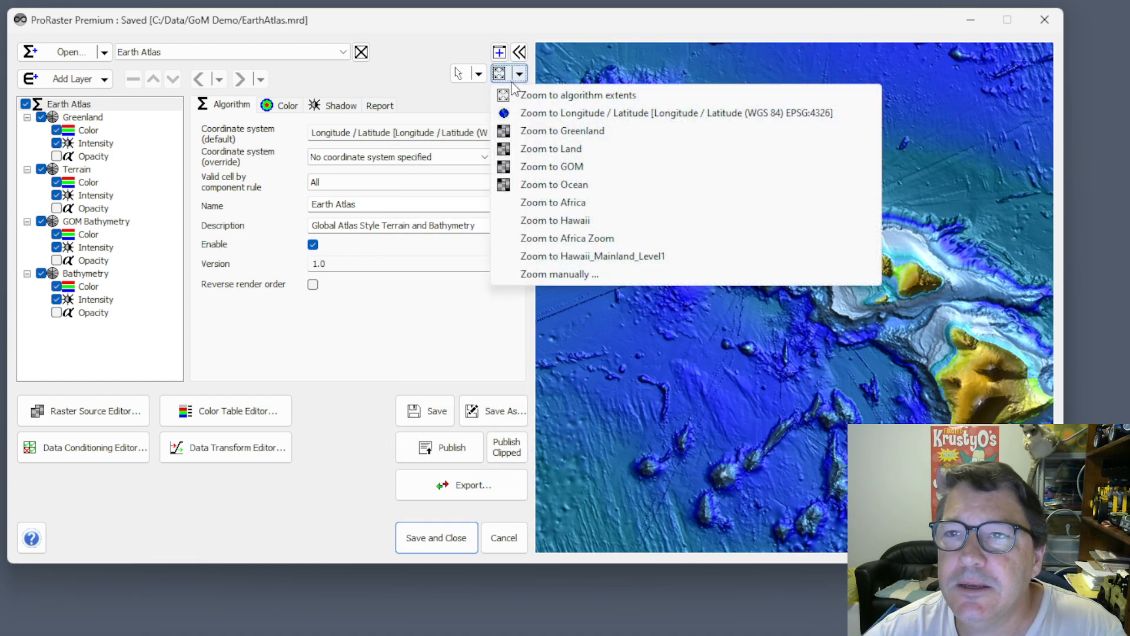
click(566, 238)
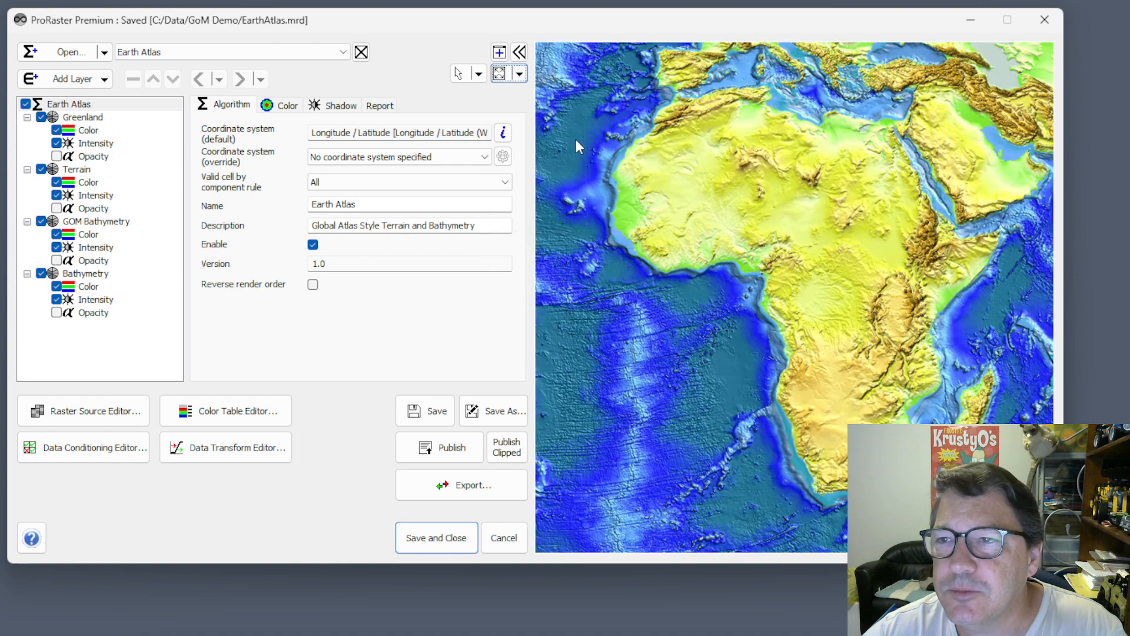
click(519, 74)
click(555, 256)
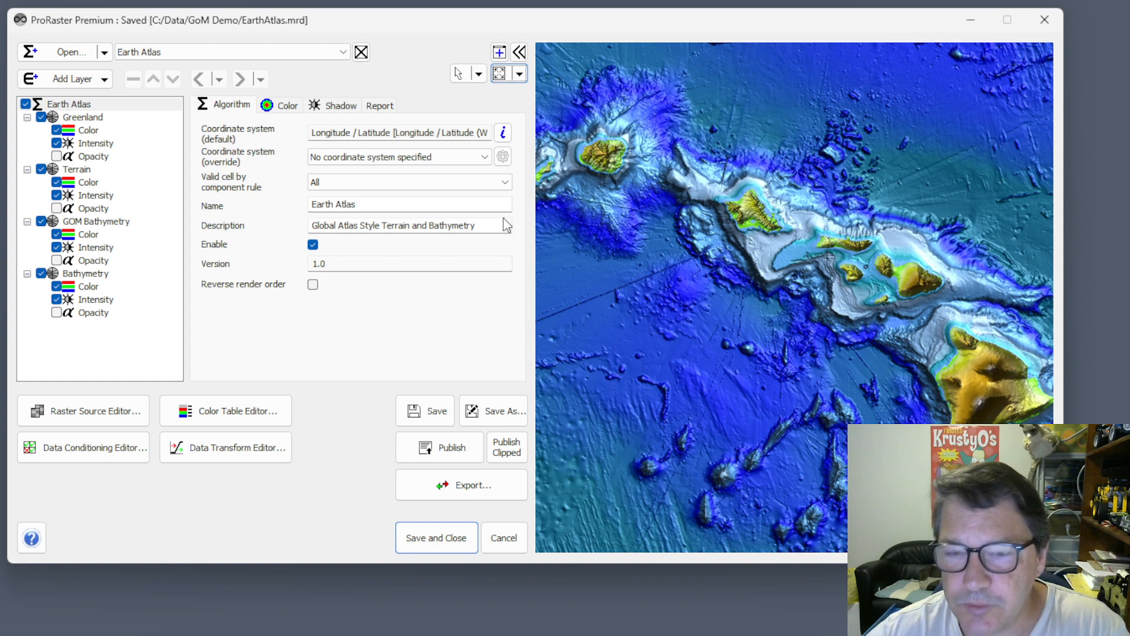
Review the program options, including the available raster cache sizes, and leave them without applying changes
click(20, 22)
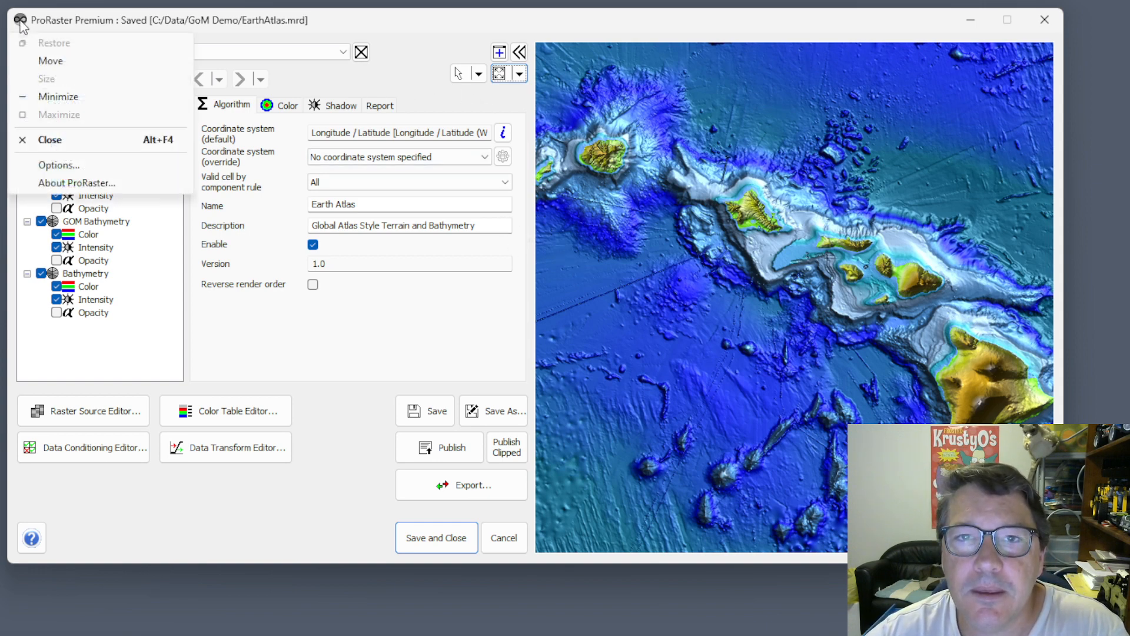
click(65, 165)
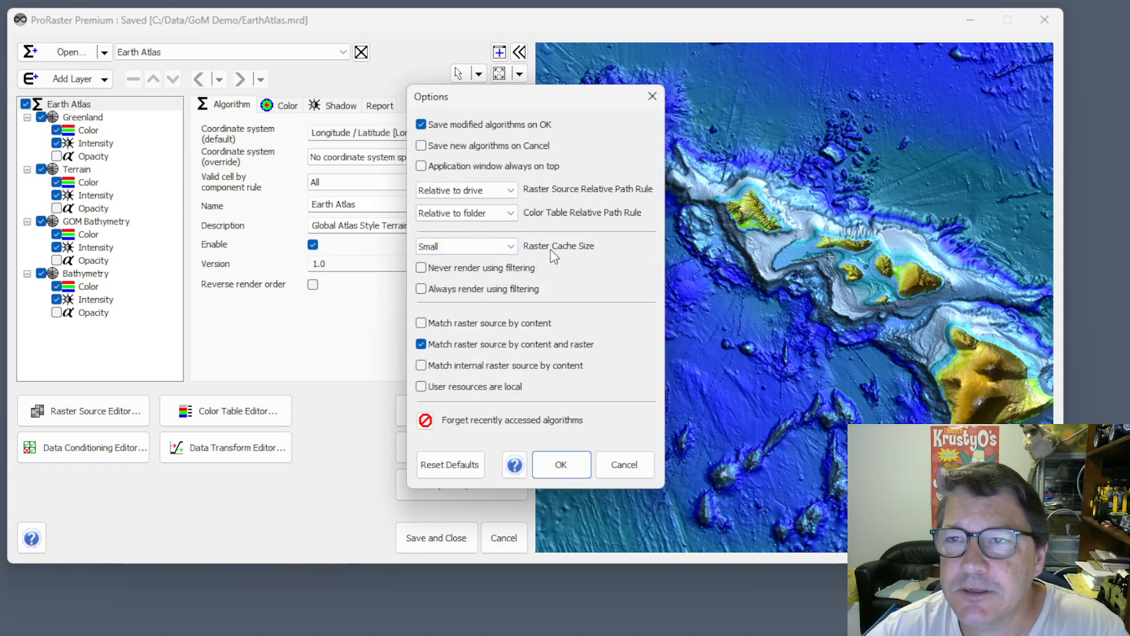
click(510, 248)
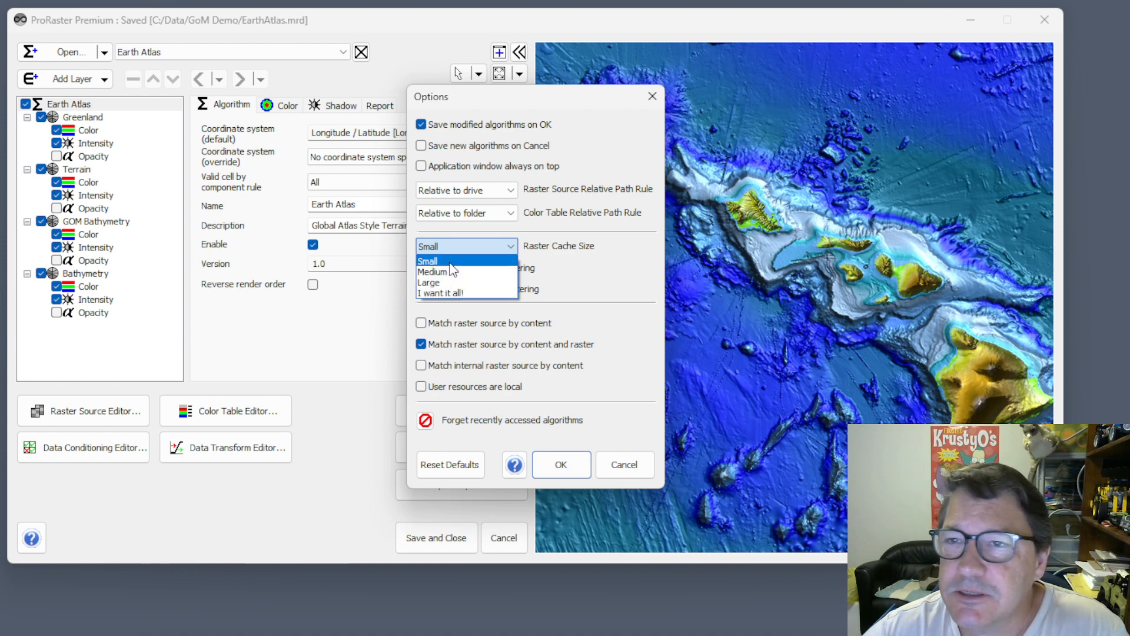
click(632, 250)
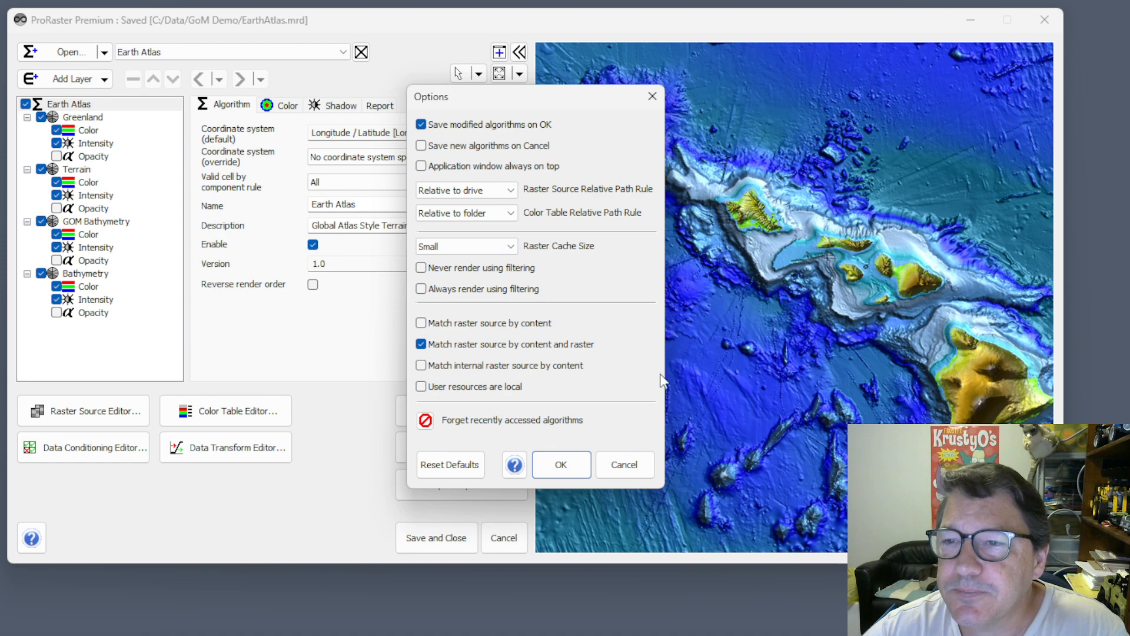
click(624, 465)
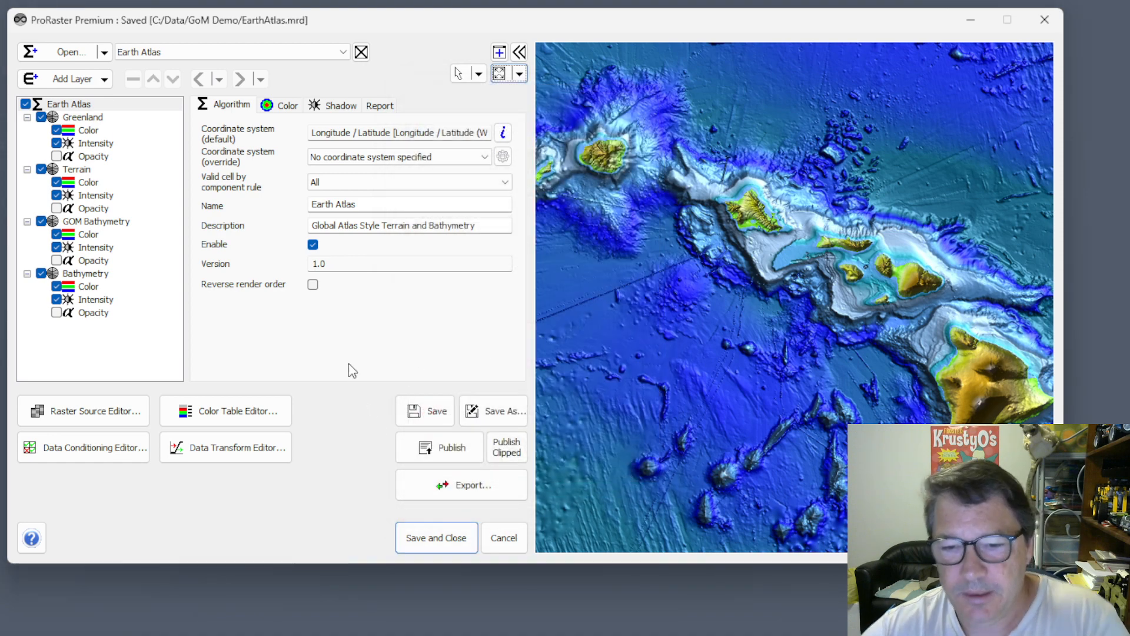